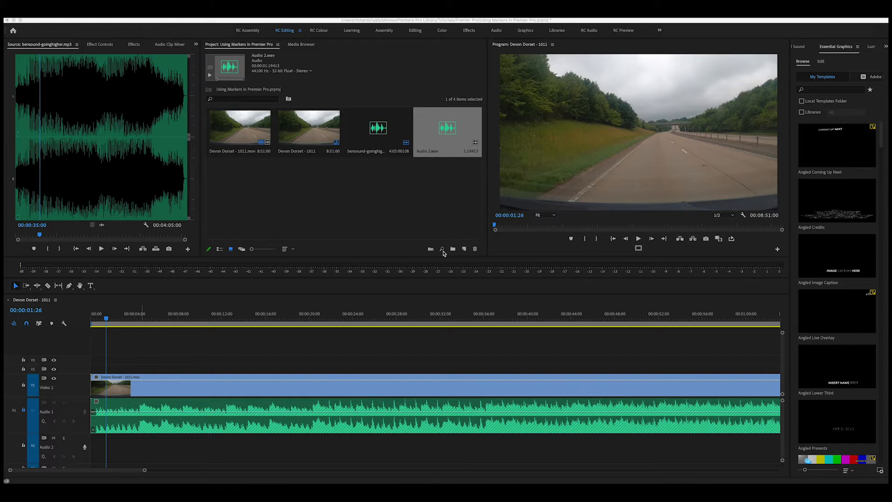
Move the playhead to the start of the sequence and toggle the Audio 1 track lock off and back on.
click(107, 320)
drag(177, 325, 86, 335)
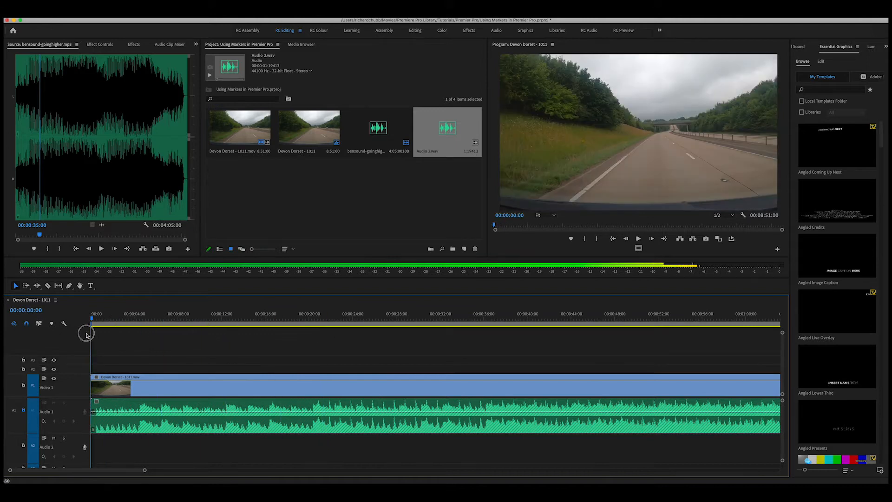
click(24, 410)
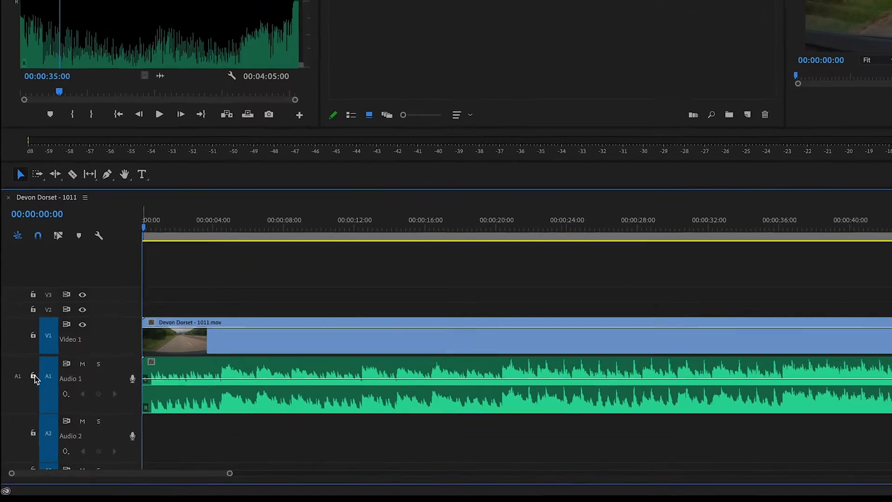
click(30, 385)
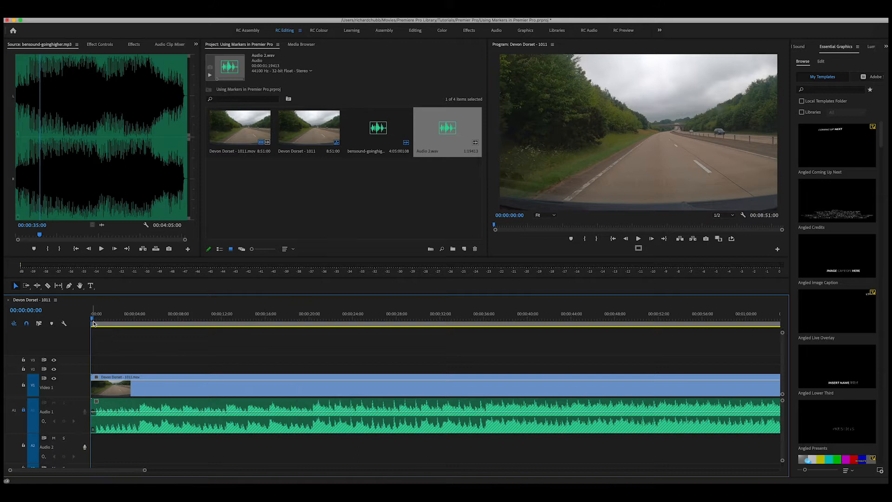
Play the sequence from the start to about 00:00:04:38 to listen for the first strong beat.
key(space)
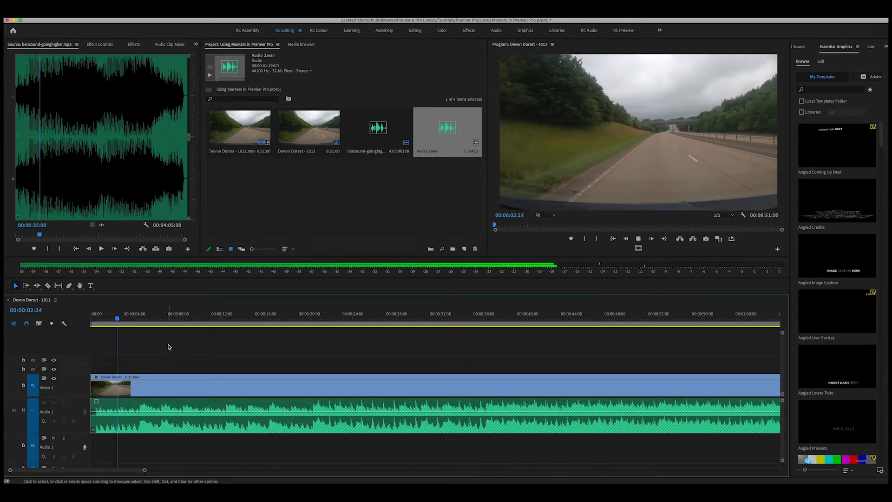
key(XF86AudioLowerVolume)
key(space)
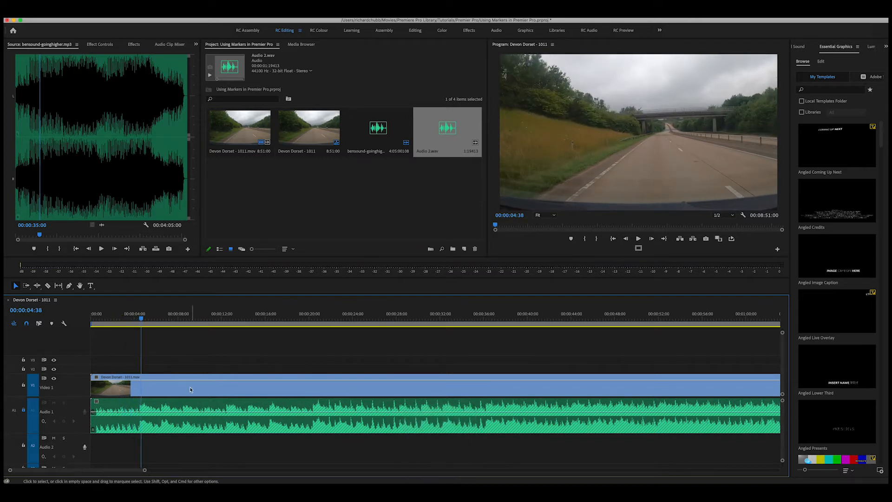
With no clip selected, play the sequence from 00:00:02:18 and add seven sequence markers on the main music beats up to about 20 seconds.
drag(140, 319, 116, 321)
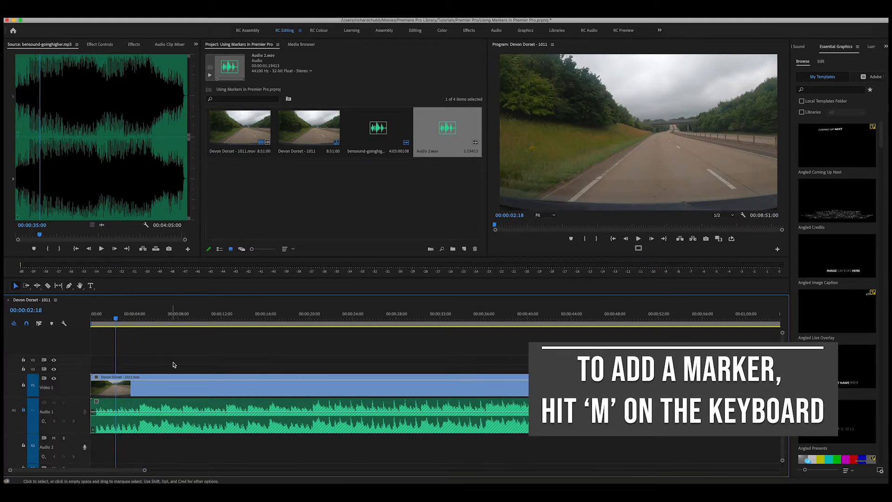
click(181, 385)
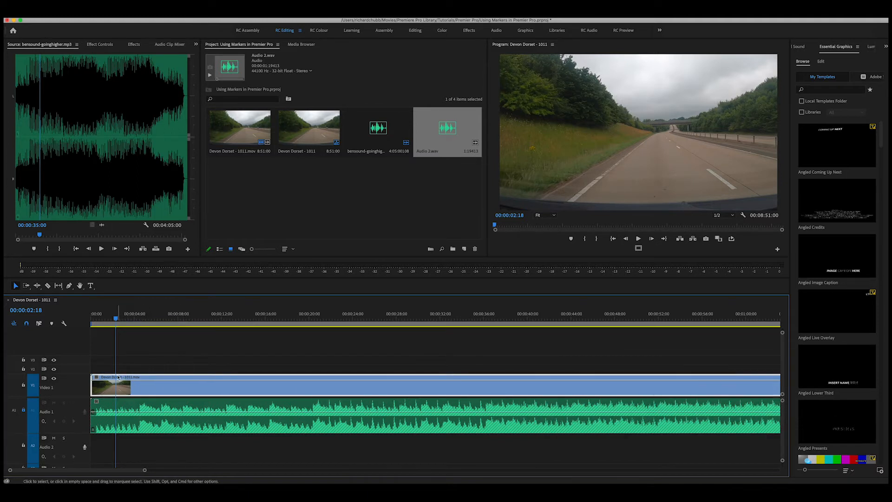
click(135, 343)
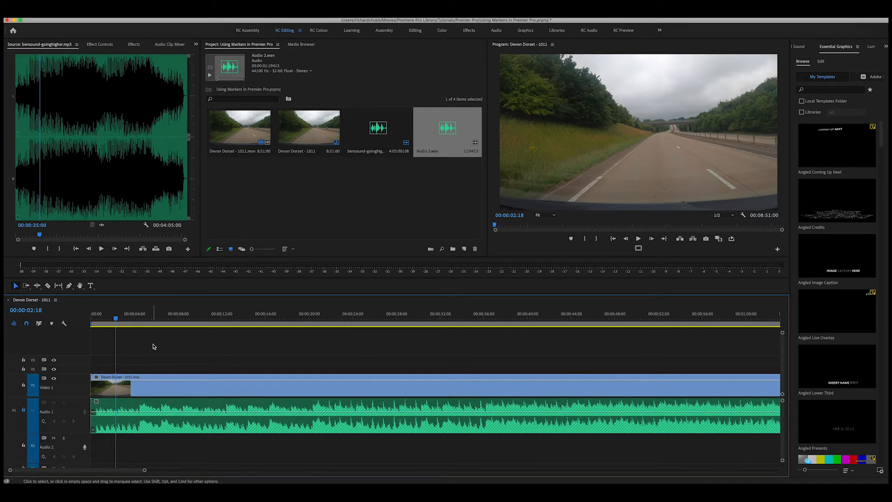
key(space)
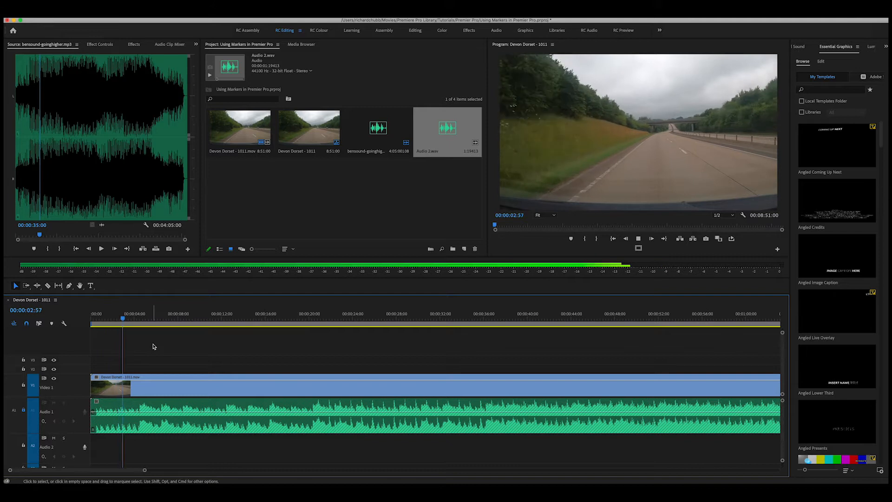
key(m)
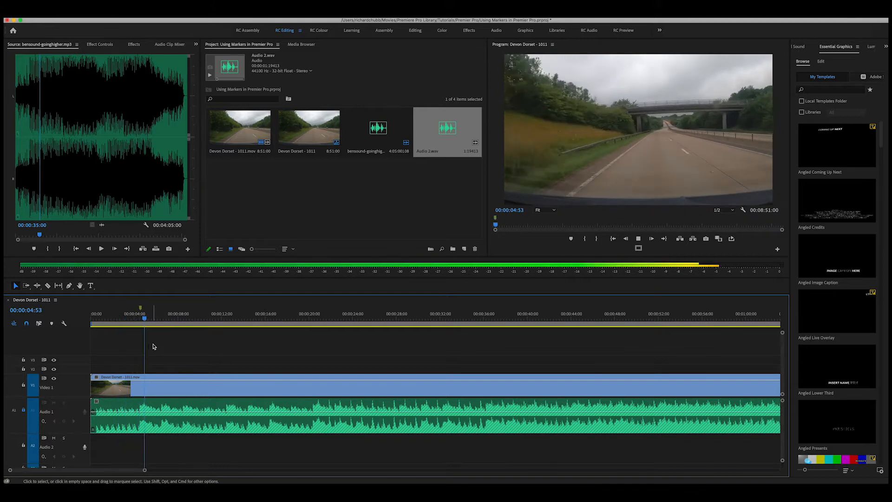
key(m)
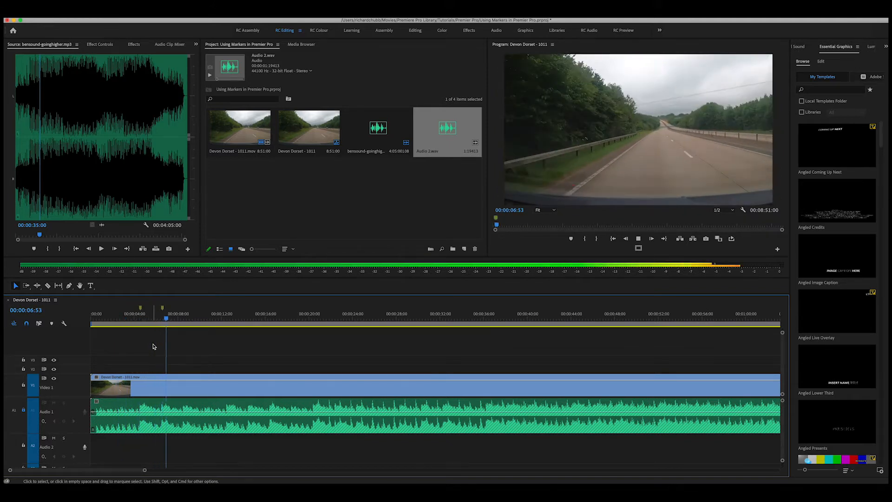
key(m)
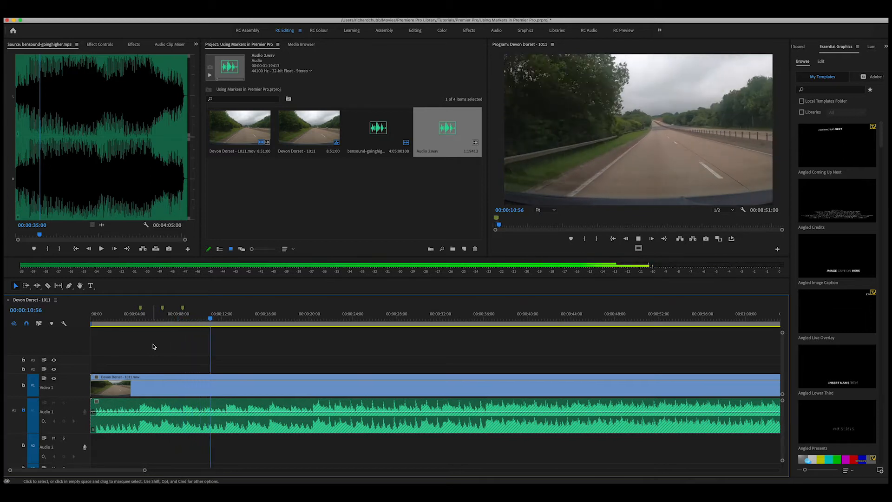
key(m)
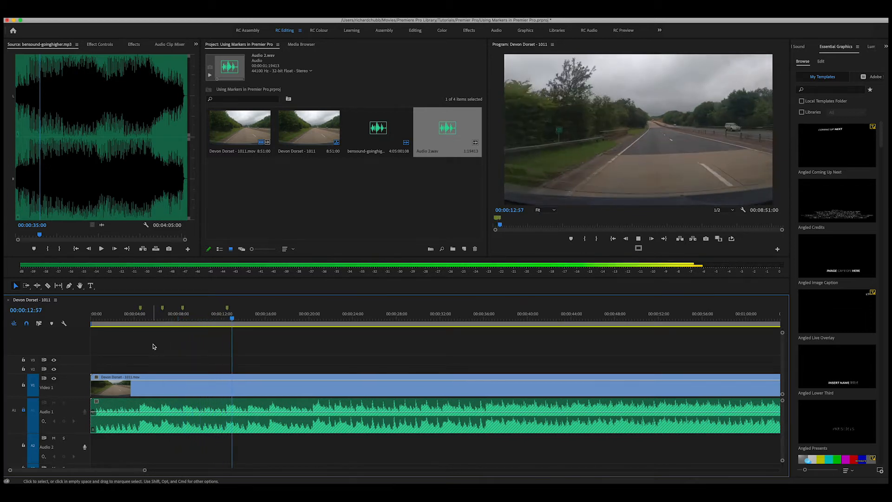
key(m)
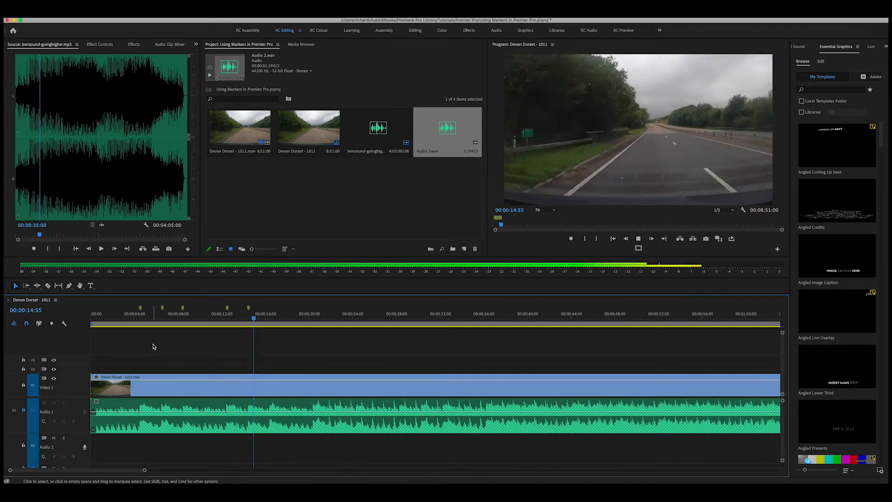
key(m)
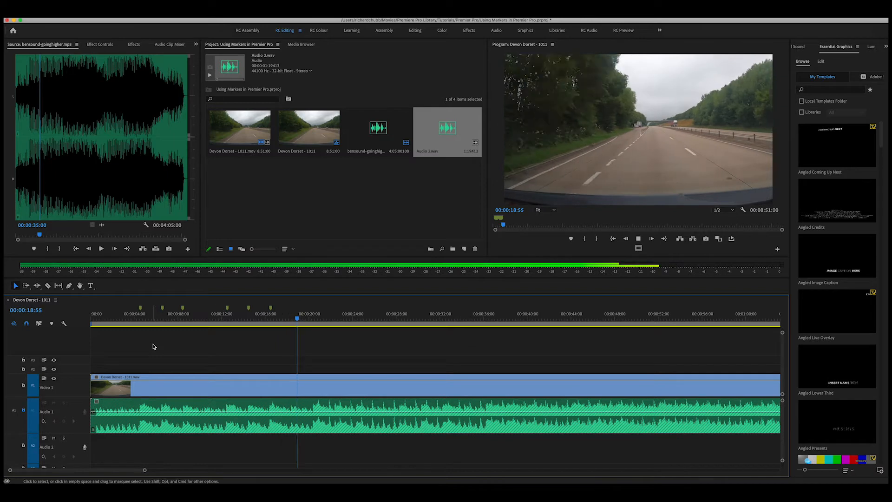
key(m)
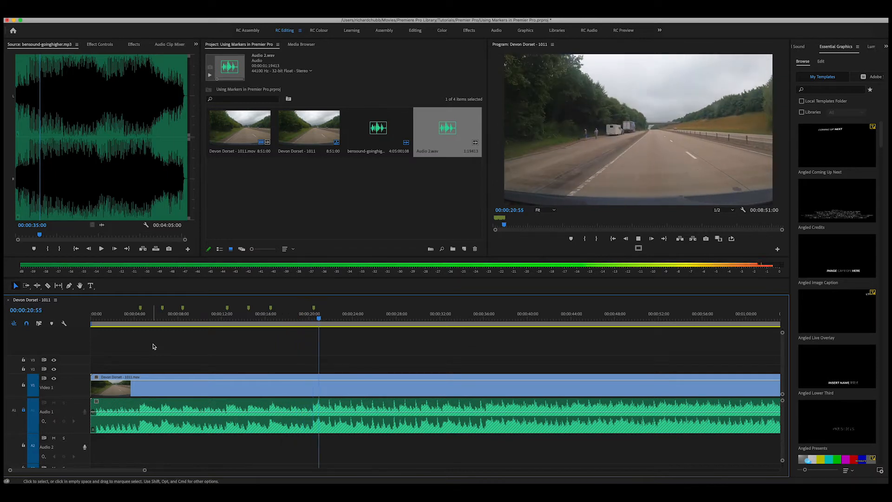
key(space)
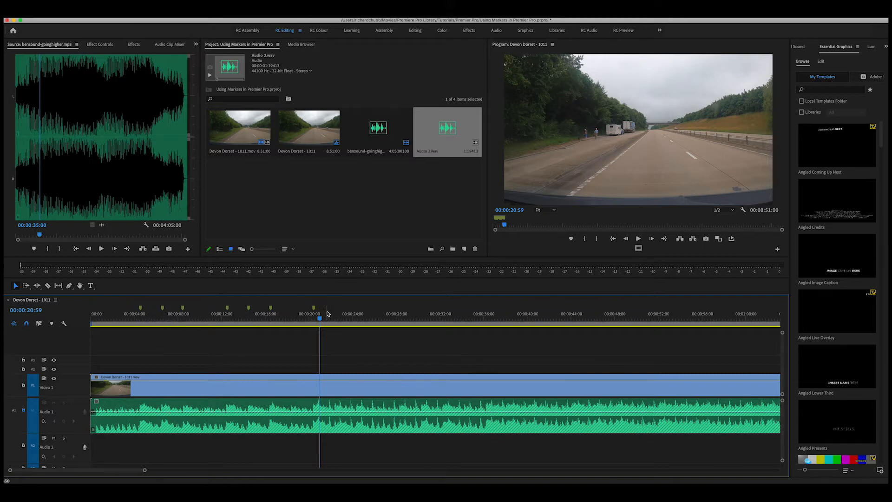
Play from 00:00:17:54 and add a sequence marker on each quicker beat from about 22 to 34 seconds.
drag(319, 321, 285, 323)
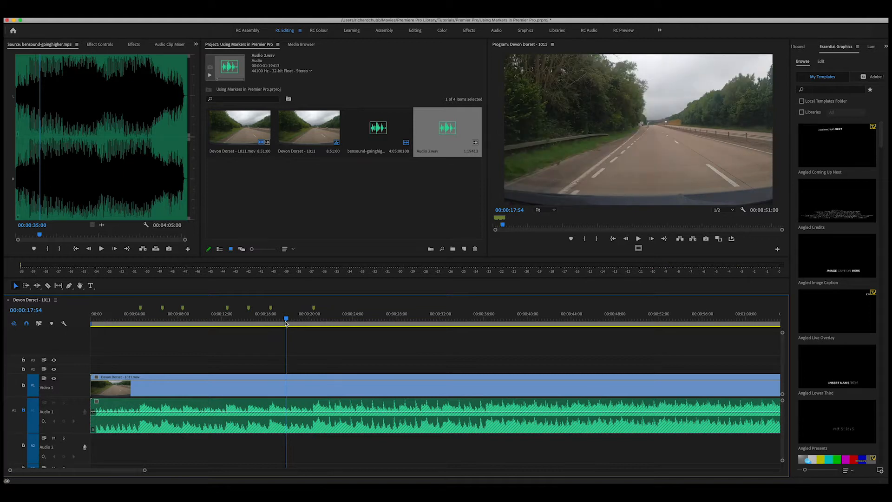
key(space)
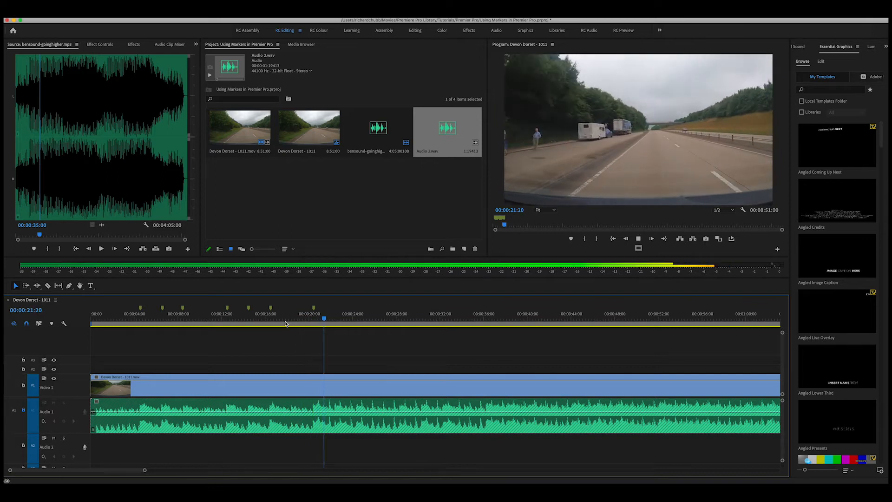
key(m)
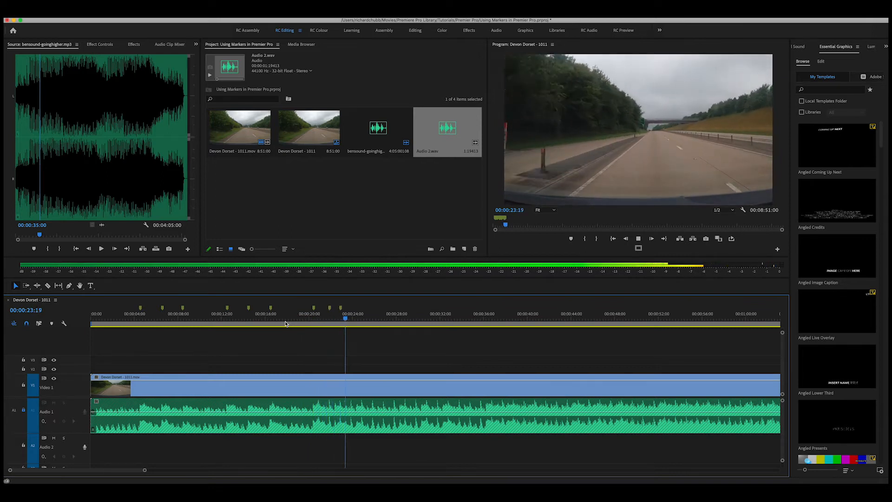
key(m)
key(m)
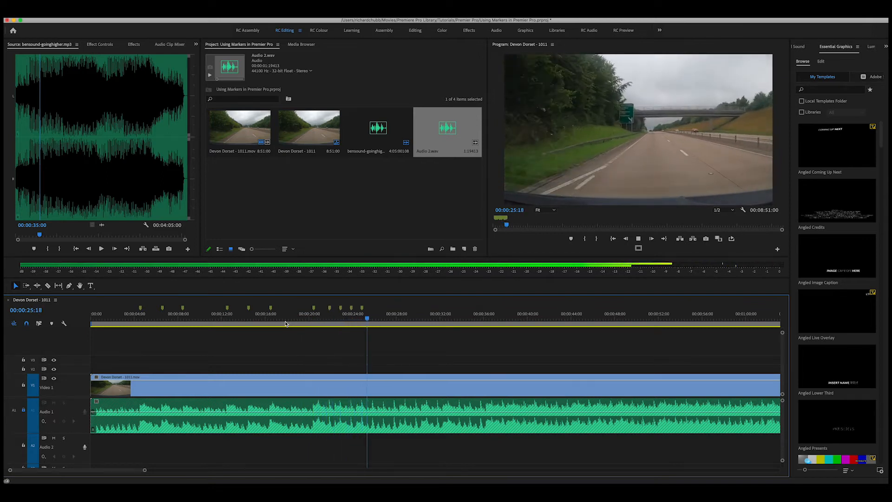
key(m)
key(m)
key(m)
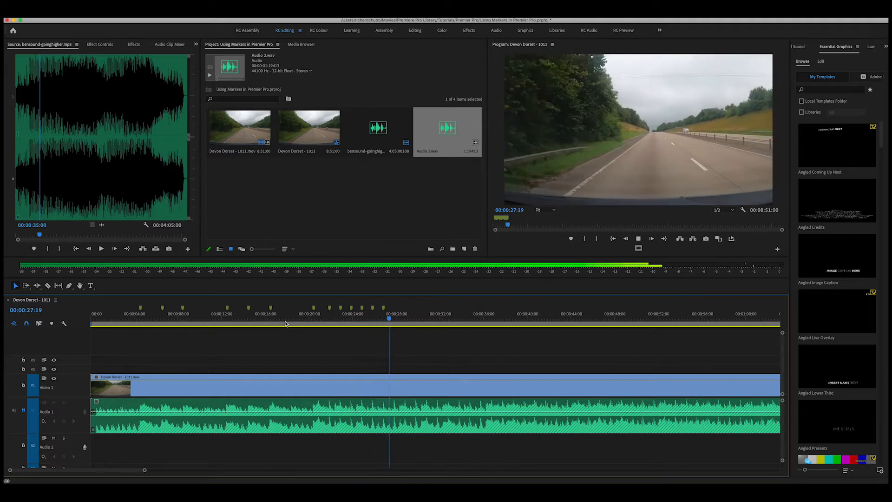
key(m)
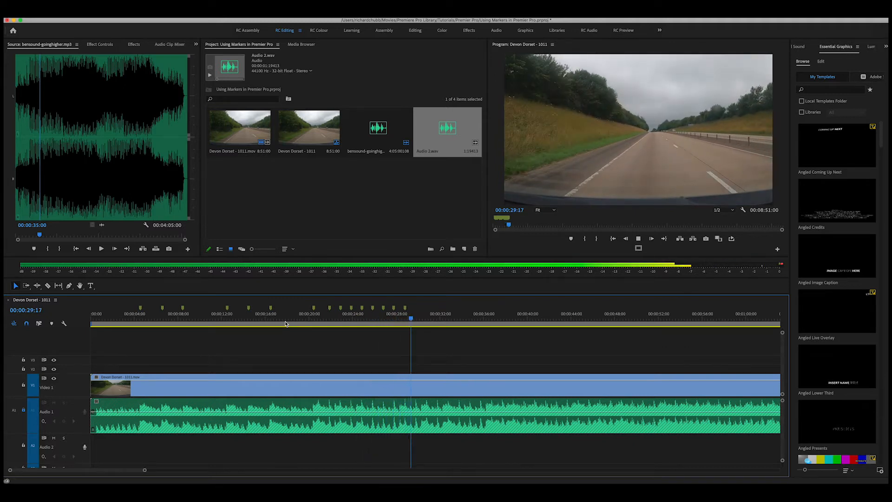
key(m)
key(m)
key(m)
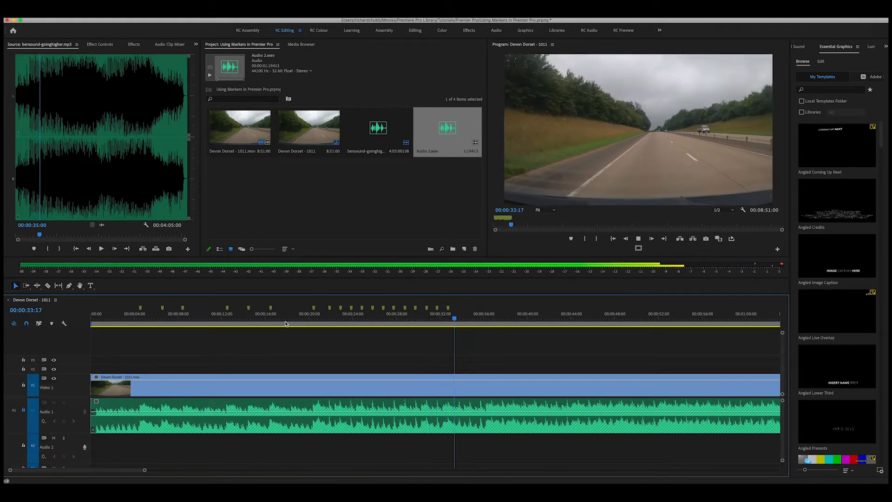
key(m)
key(space)
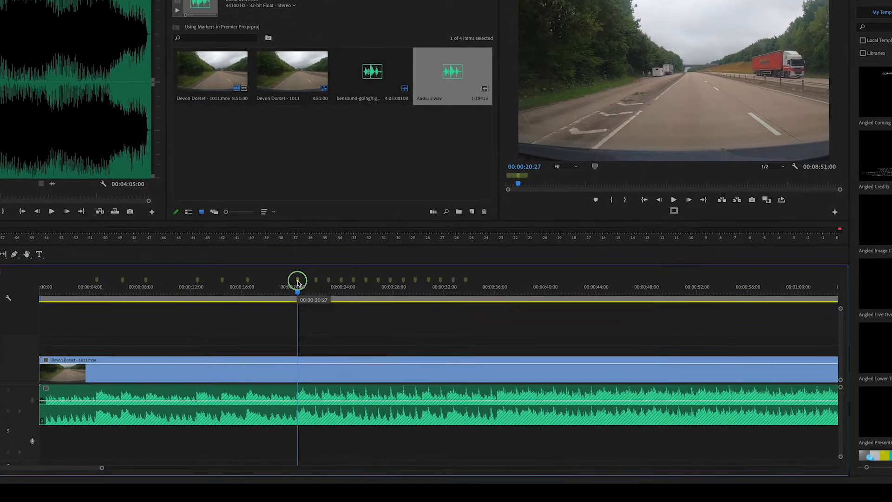
Clear the marker at 00:00:20:27 and place a replacement at about 21 seconds while playing the sequence.
right_click(314, 310)
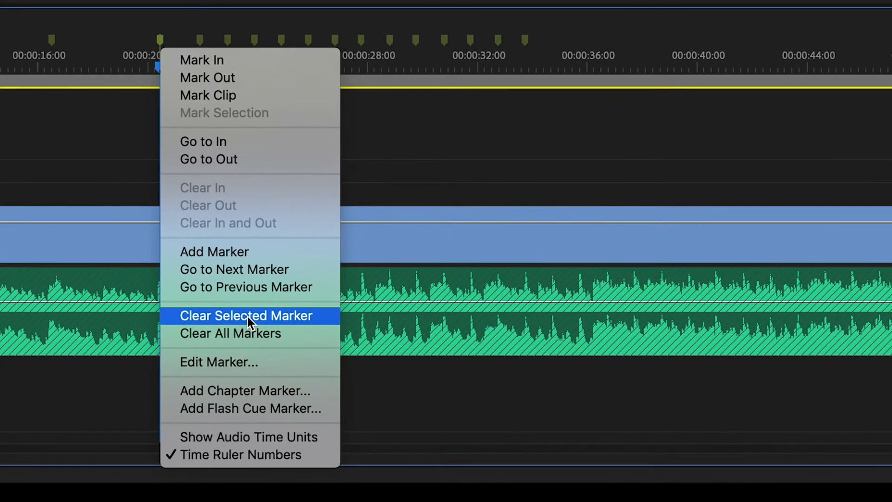
click(247, 316)
click(111, 70)
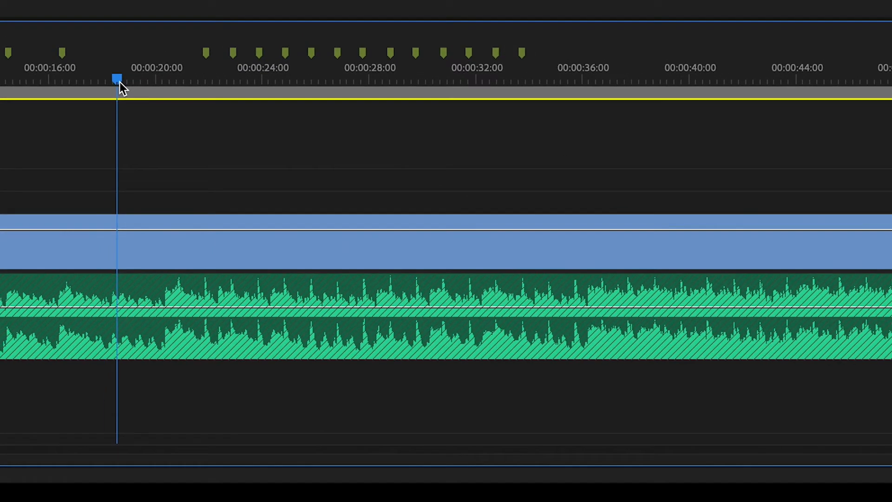
key(space)
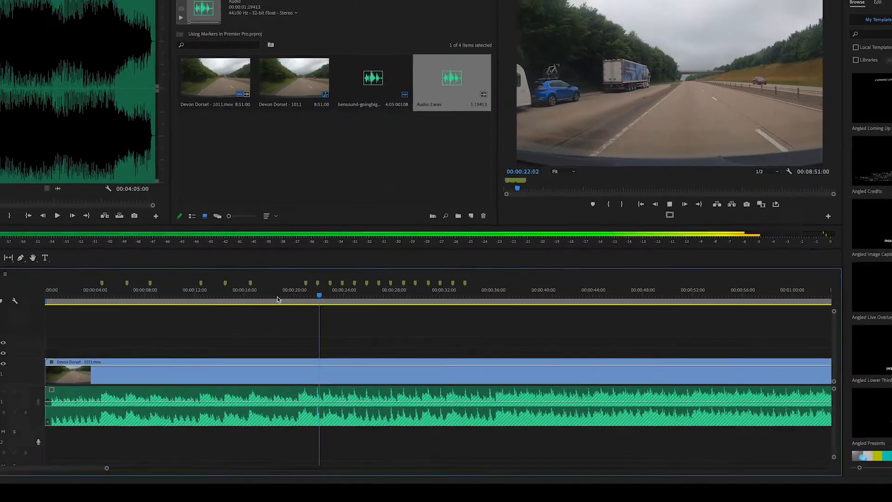
key(space)
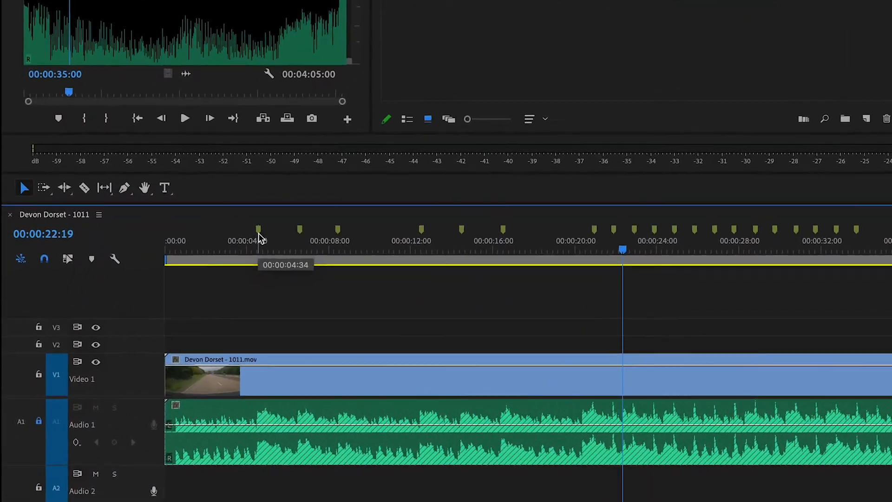
Cut the video clip at the first sequence marker, 00:00:04:34.
click(191, 276)
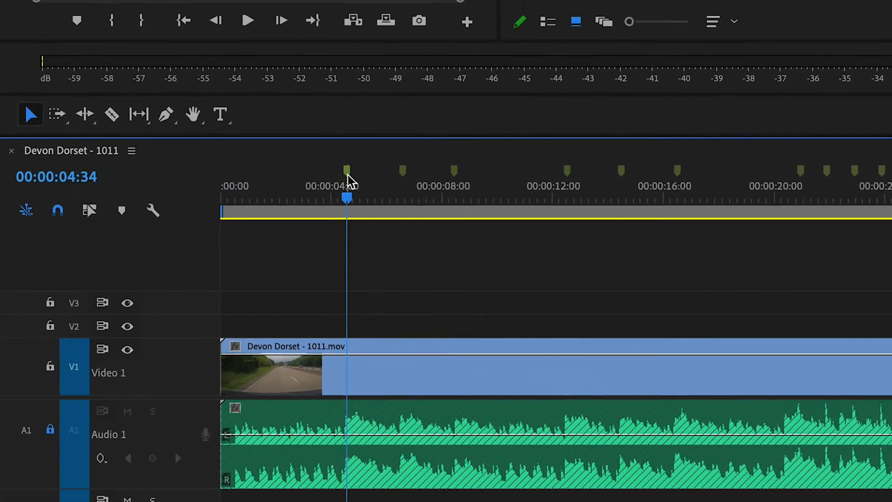
mouse_move(524, 211)
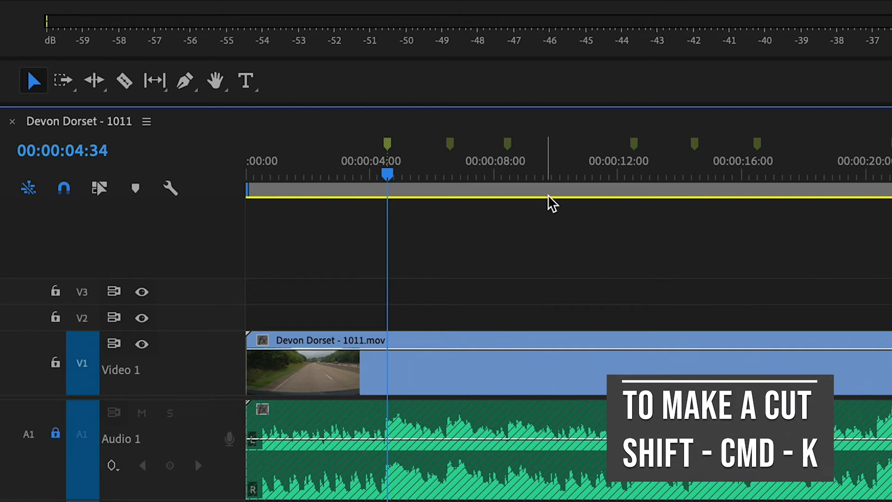
key(shift+super+k)
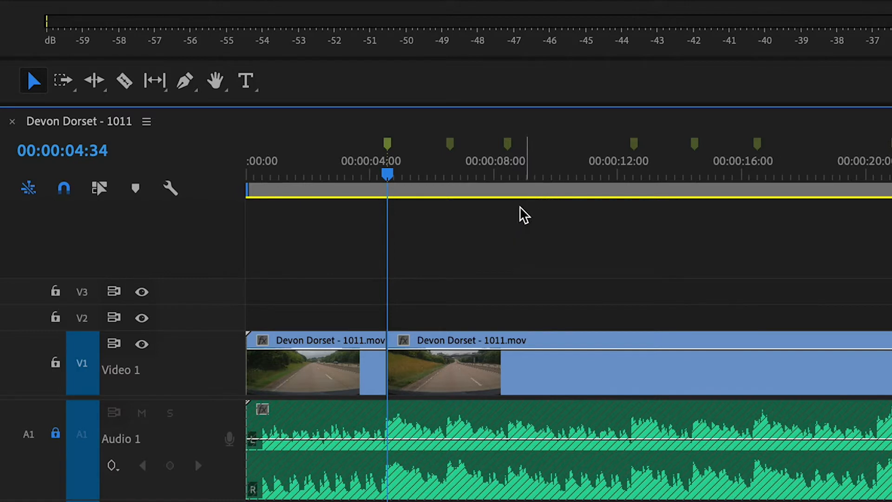
Cut the video clip again at 00:00:12:10, just before the fourth sequence marker.
drag(387, 174, 525, 198)
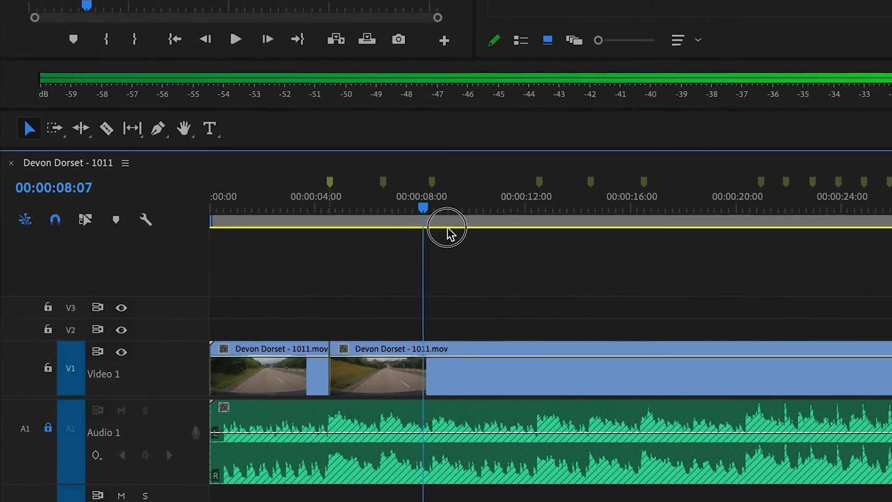
drag(447, 228, 530, 232)
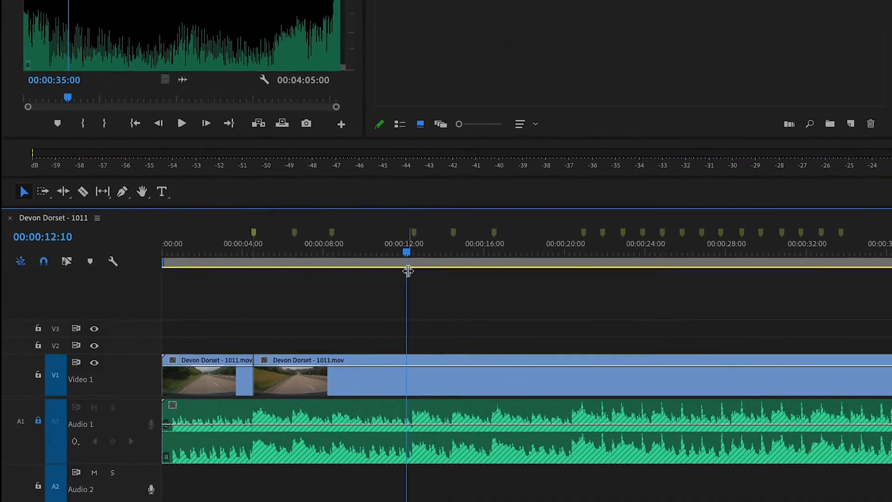
key(ctrl+k)
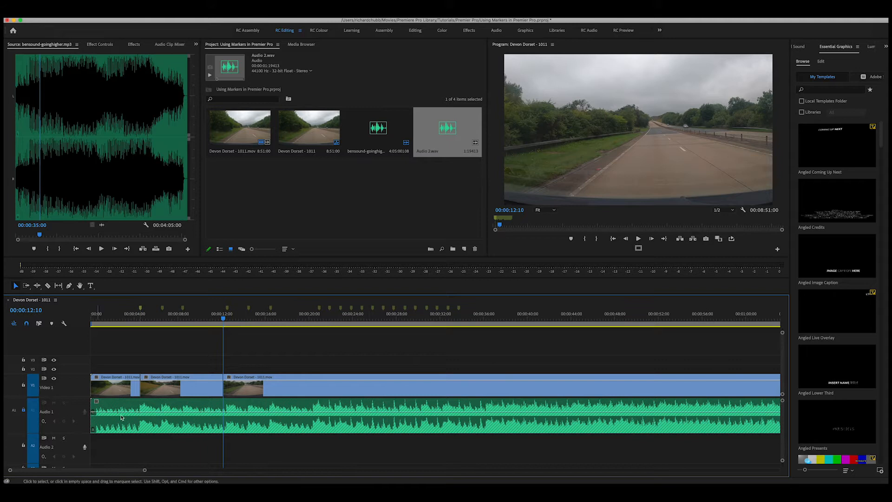
Ripple-delete the video segment between 00:00:04:34 and 00:00:12:10, then play the sequence from 00:00:03:06 to check the join.
click(179, 392)
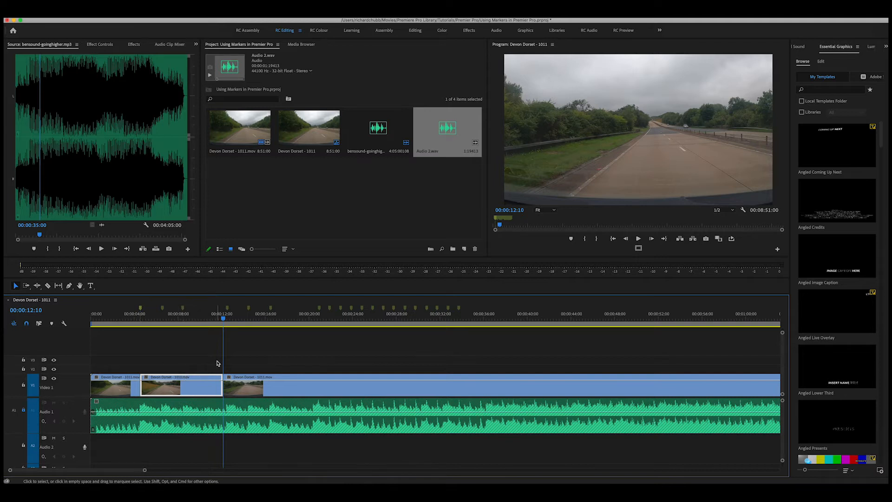
key(alt+BackSpace)
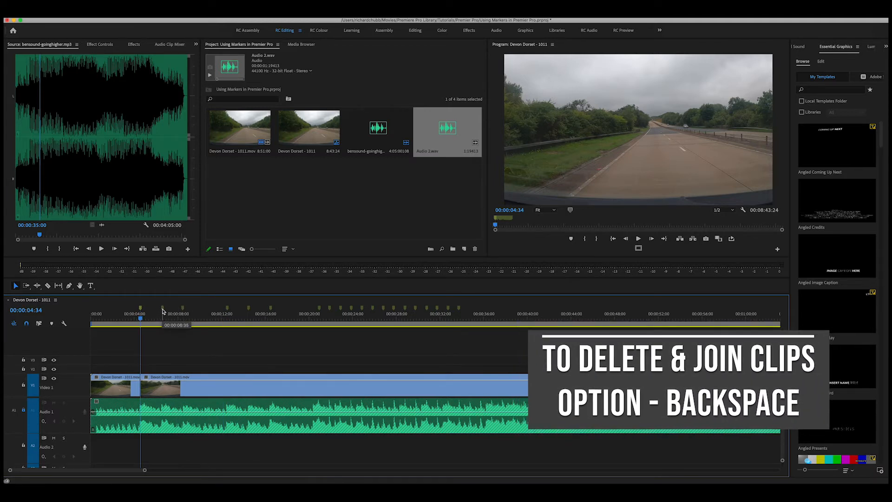
drag(150, 320, 125, 321)
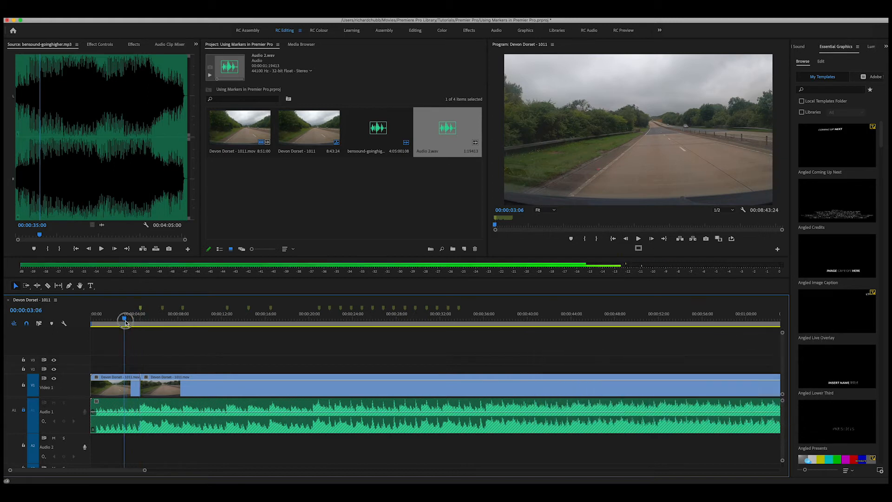
key(space)
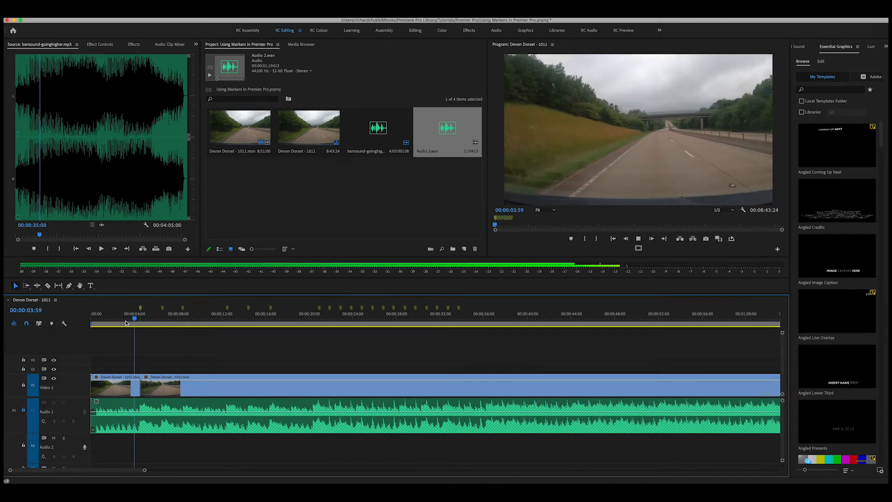
key(space)
Cut the video at the second sequence marker, 00:00:06:35, and at 00:00:17:18, and ripple-delete the footage between the cuts.
click(163, 309)
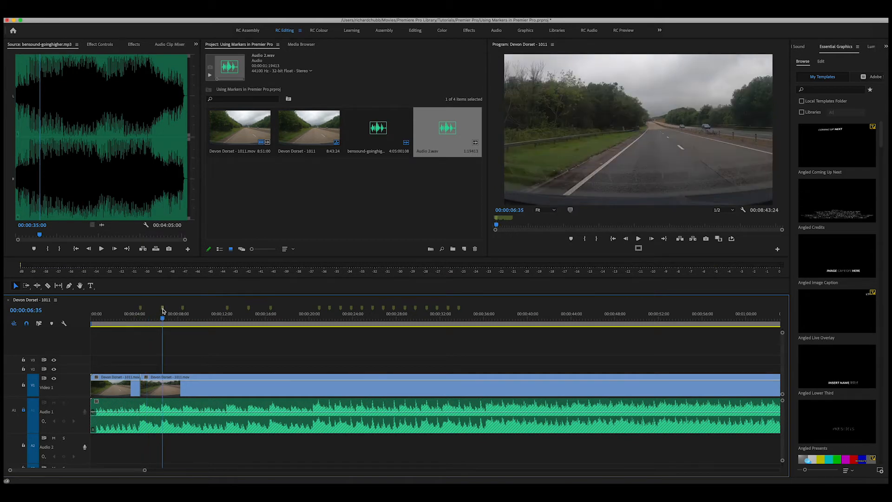
key(super+k)
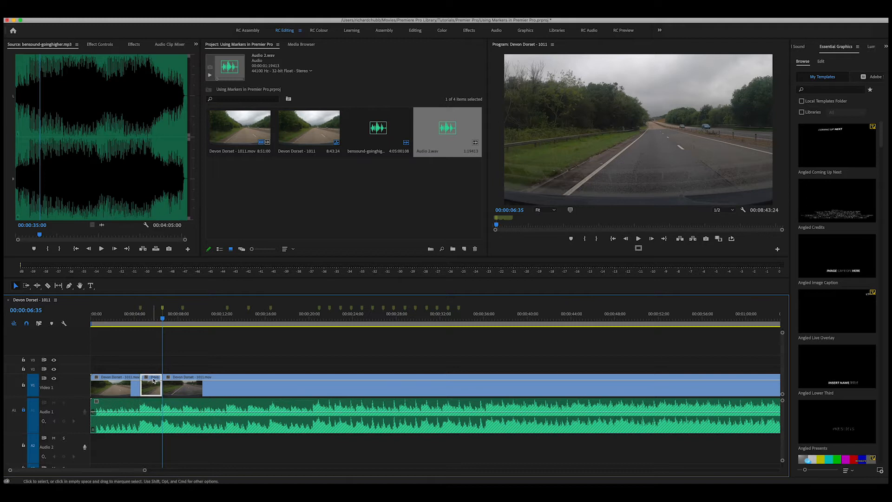
drag(160, 322, 280, 325)
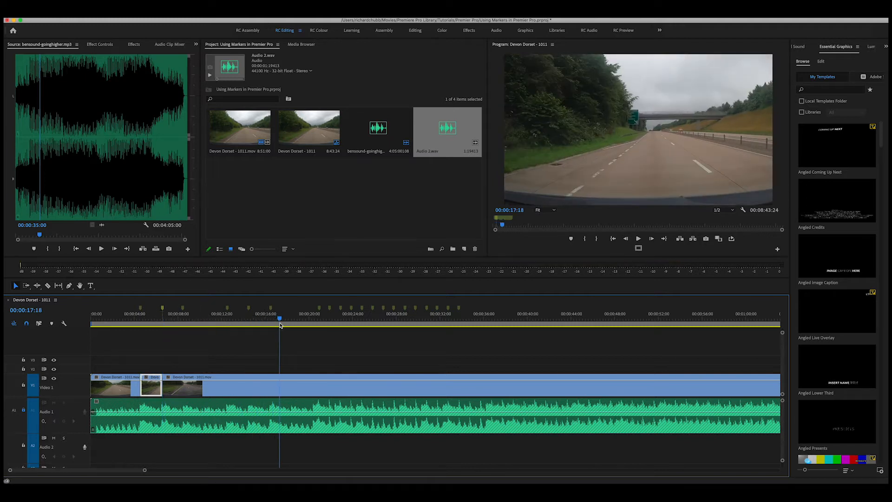
key(super+k)
click(255, 392)
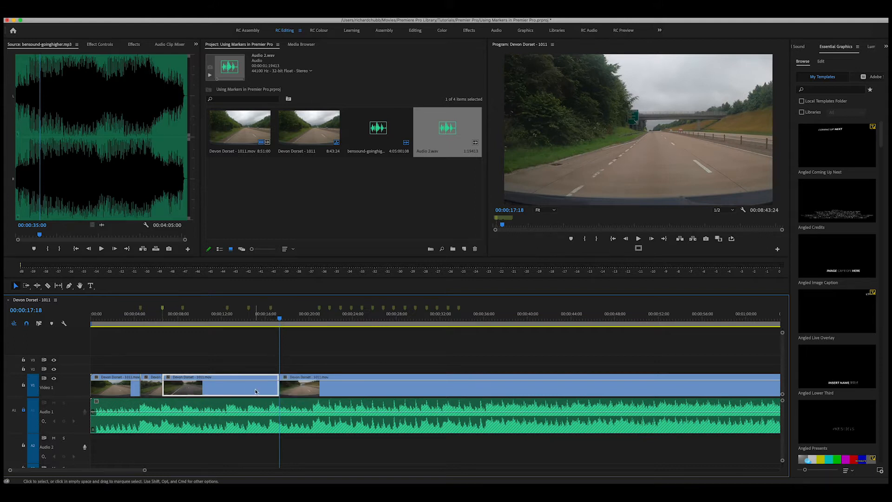
key(shift+Delete)
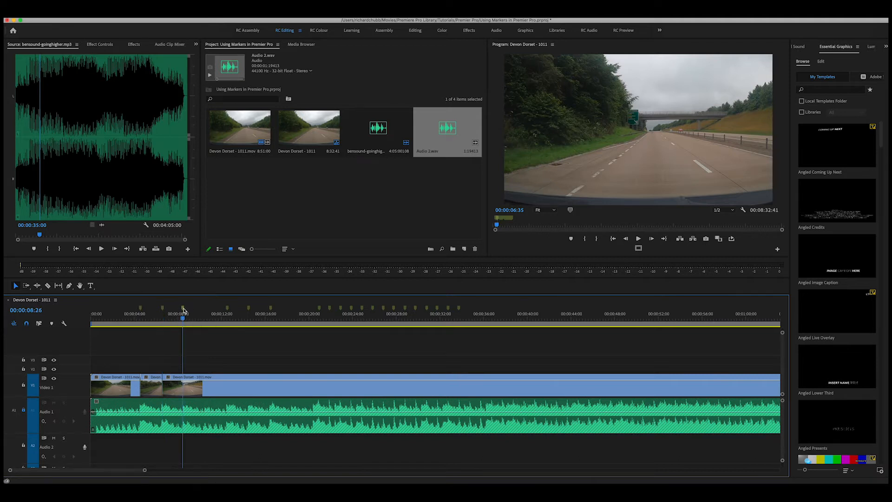
Cut the video at the third sequence marker, 00:00:08:26, and at 00:00:25:17, and ripple-delete the footage between the cuts.
click(183, 310)
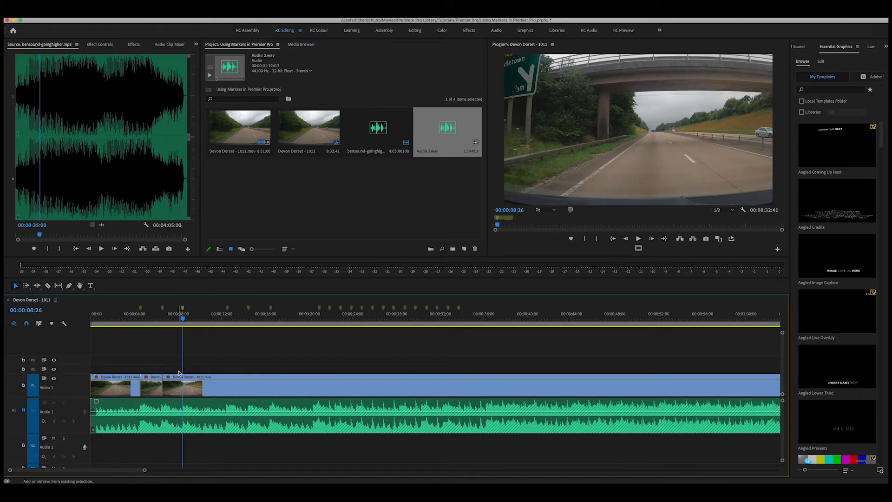
key(super+k)
click(177, 379)
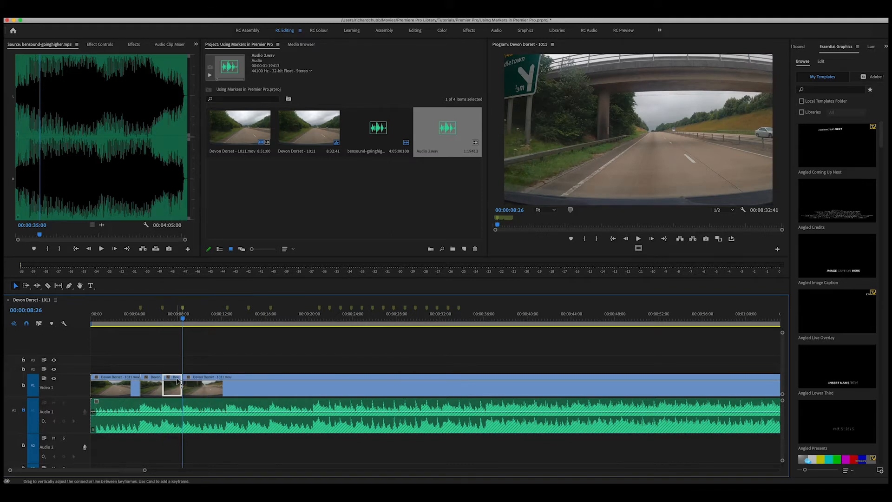
drag(183, 319, 367, 338)
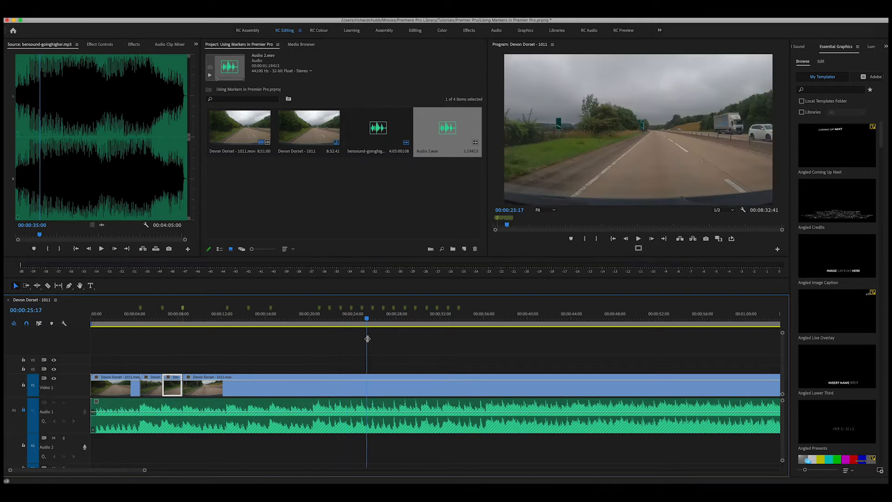
key(super+k)
click(251, 382)
key(shift+Delete)
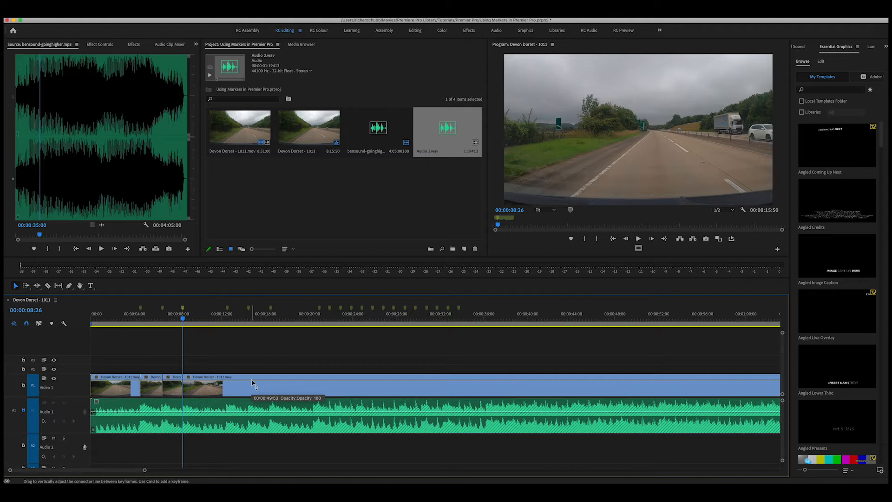
Play the sequence from 00:00:02:50 to about 12 seconds to check the cuts against the music.
click(122, 322)
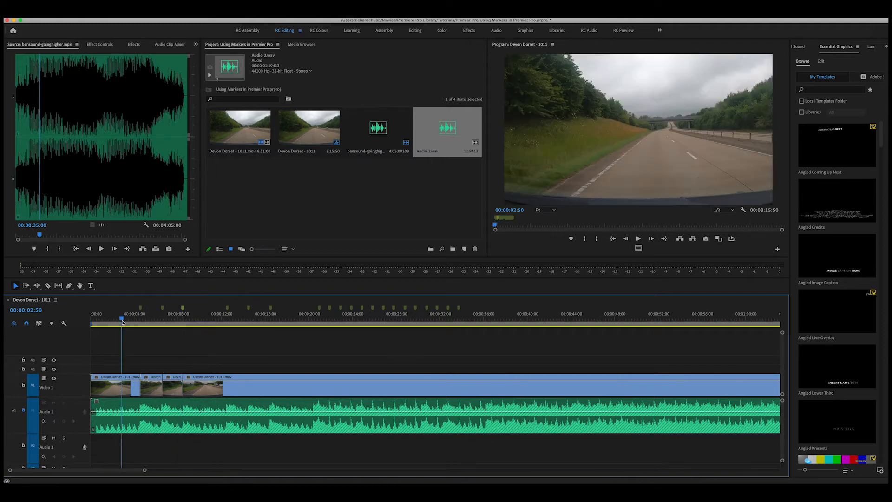
key(space)
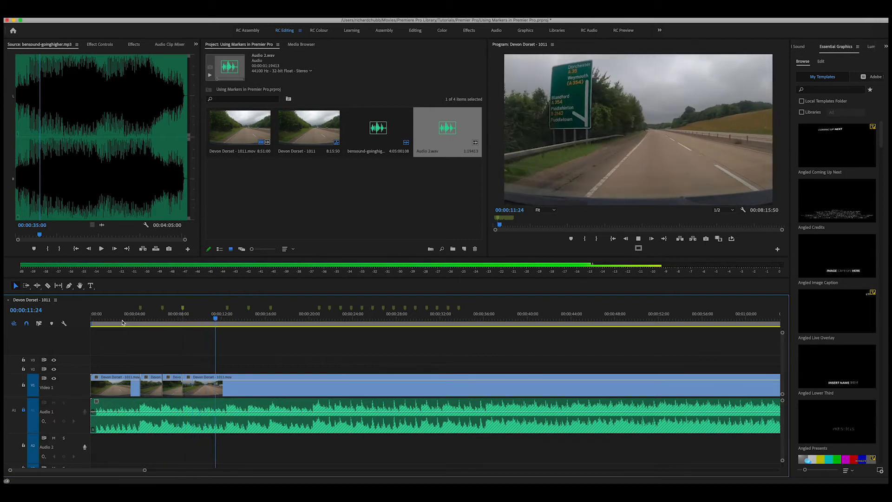
key(space)
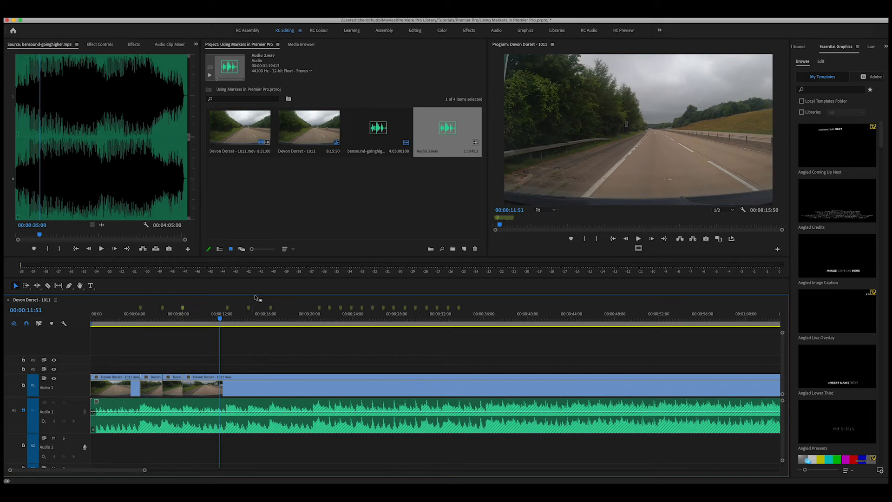
Cut the video at the fourth sequence marker, 00:00:12:32, and at 00:00:18:10, and ripple-delete the footage between the cuts.
click(228, 311)
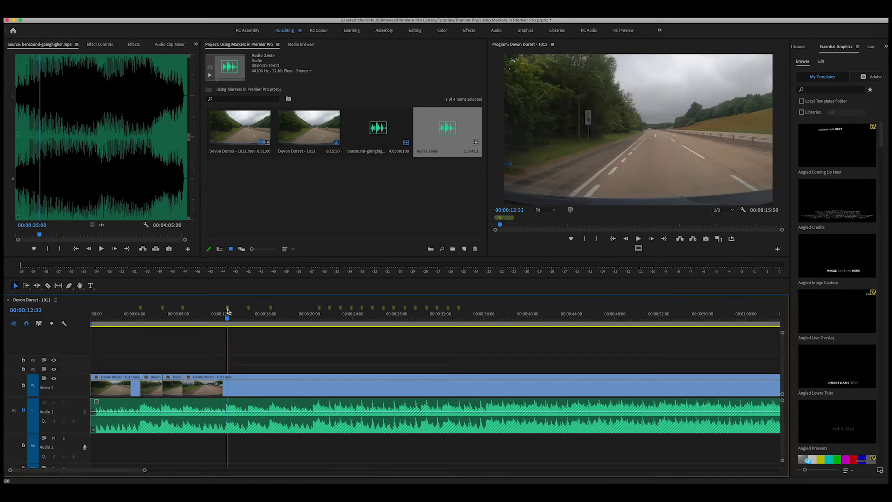
key(super+k)
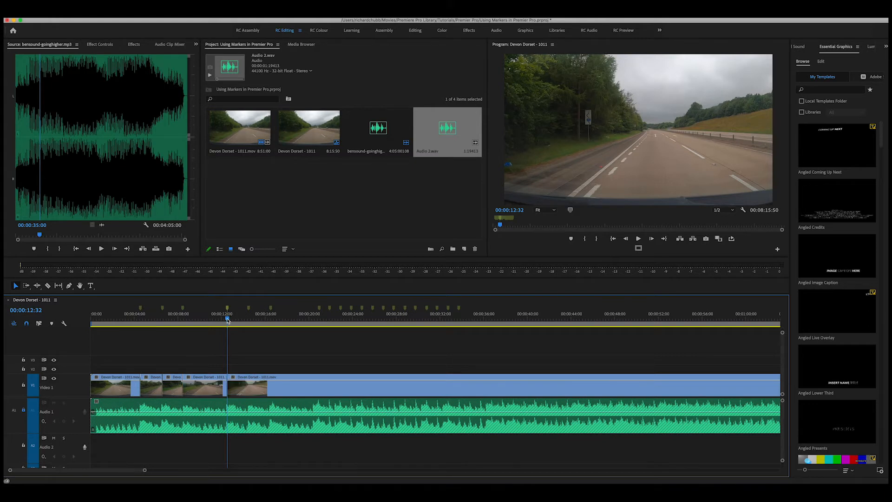
click(178, 319)
key(space)
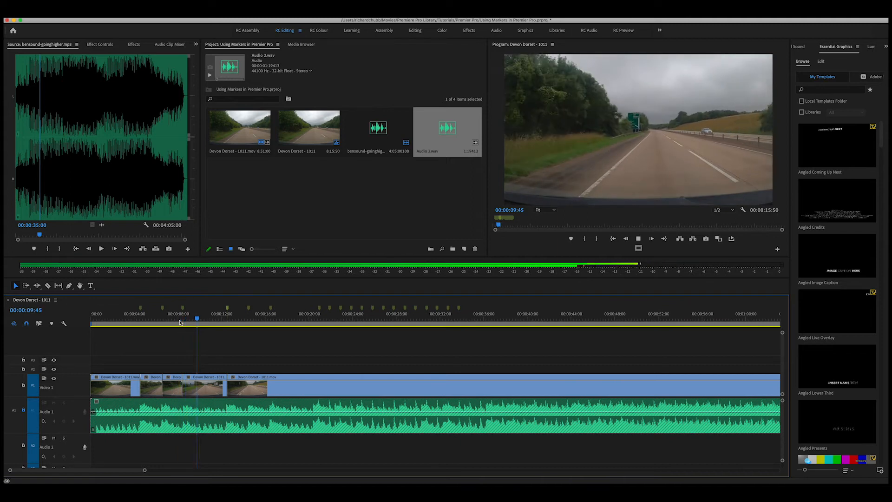
key(space)
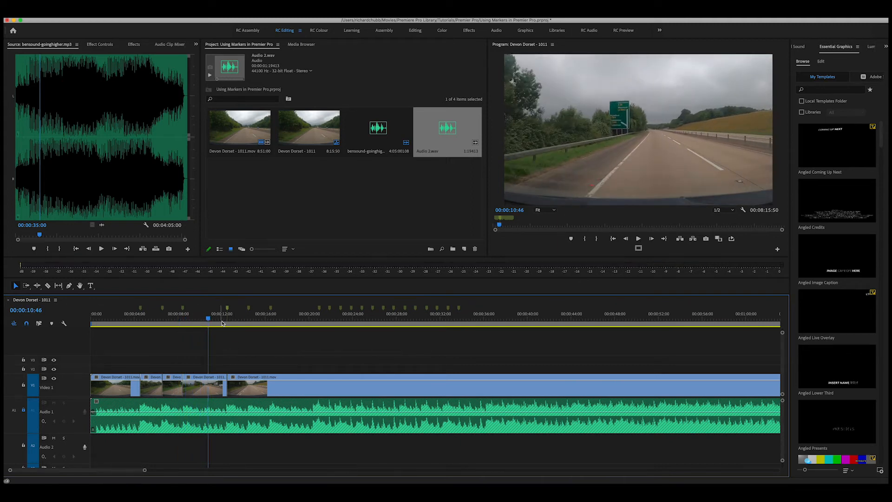
drag(203, 319, 288, 320)
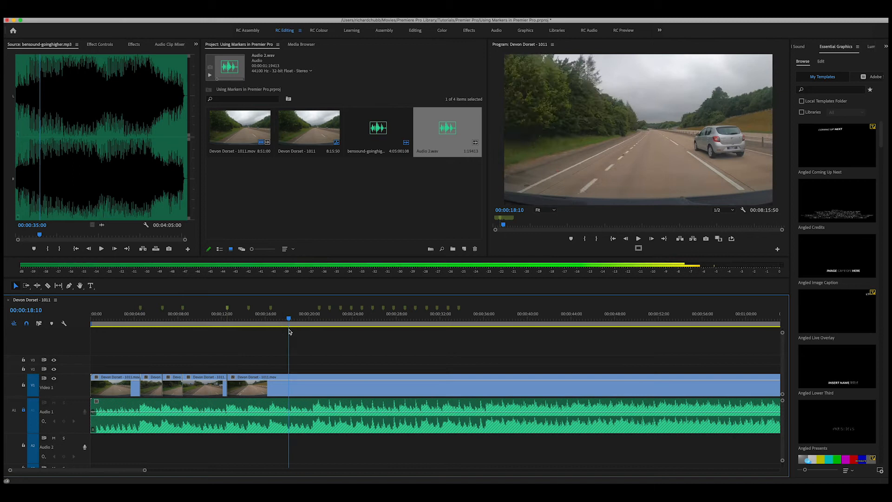
key(super+k)
click(259, 387)
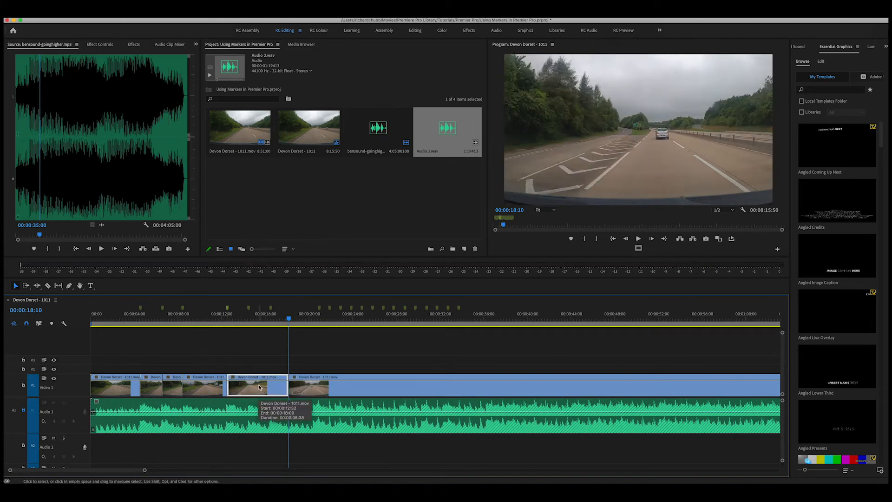
key(shift+Delete)
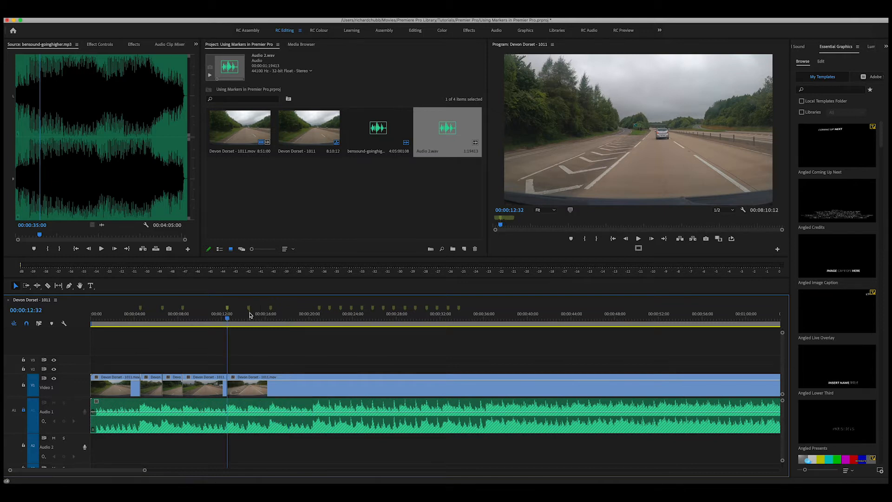
Cut the video at the fifth sequence marker and at about 32 seconds, and ripple-delete the footage between the cuts.
click(248, 308)
key(super+k)
drag(249, 318, 444, 338)
key(super+k)
click(398, 389)
key(shift+Delete)
Cut the video clip at the sixth sequence marker and again at the seventh, 00:00:20:58.
click(271, 308)
key(super+k)
key(space)
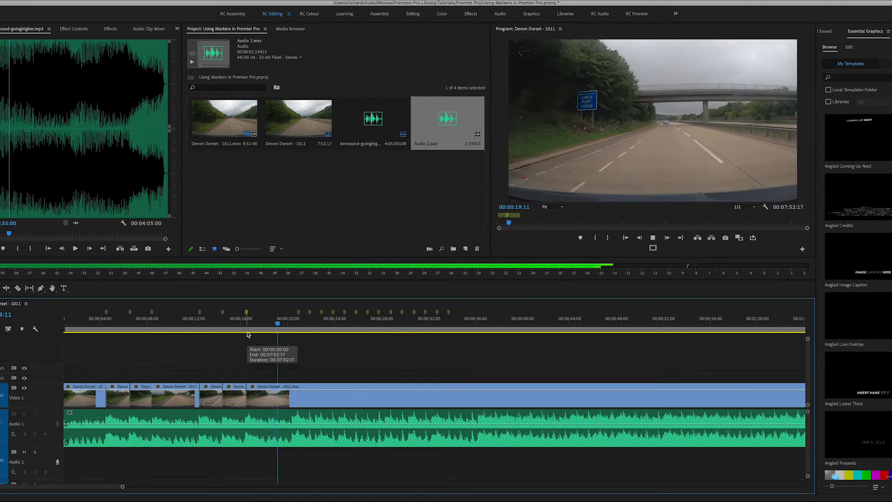
key(space)
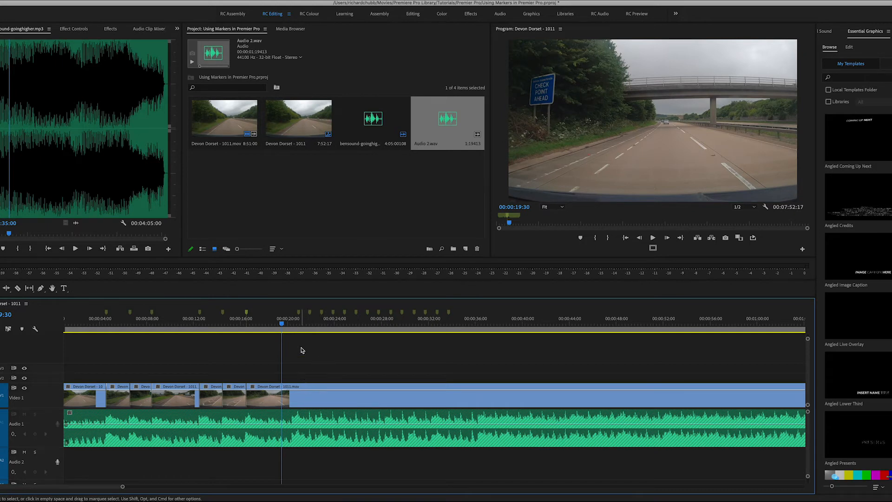
click(299, 316)
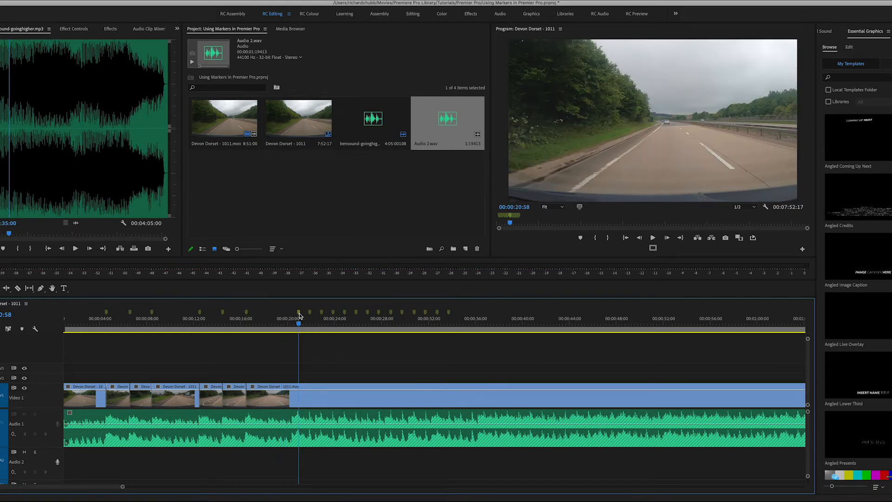
key(super+k)
Set the speed of the remaining video clip after 00:00:20:58 to 300%.
click(345, 404)
key(super+r)
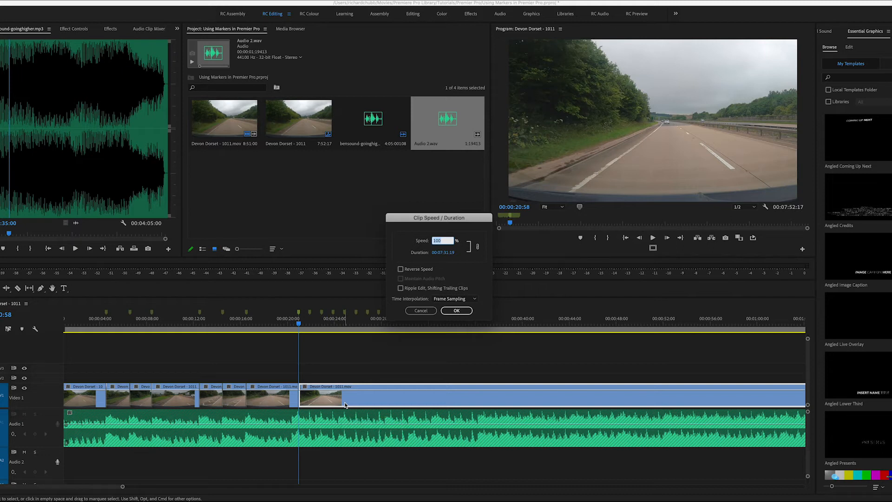
text(300)
key(Return)
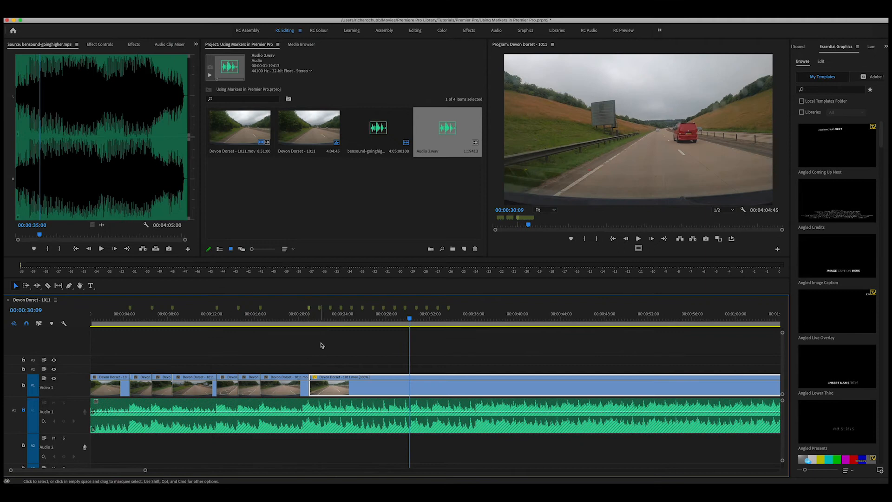
Cut the sped-up clip at the eighth sequence marker, 00:00:21:54, and at 00:00:36:33, and ripple-delete the footage between the cuts.
click(319, 311)
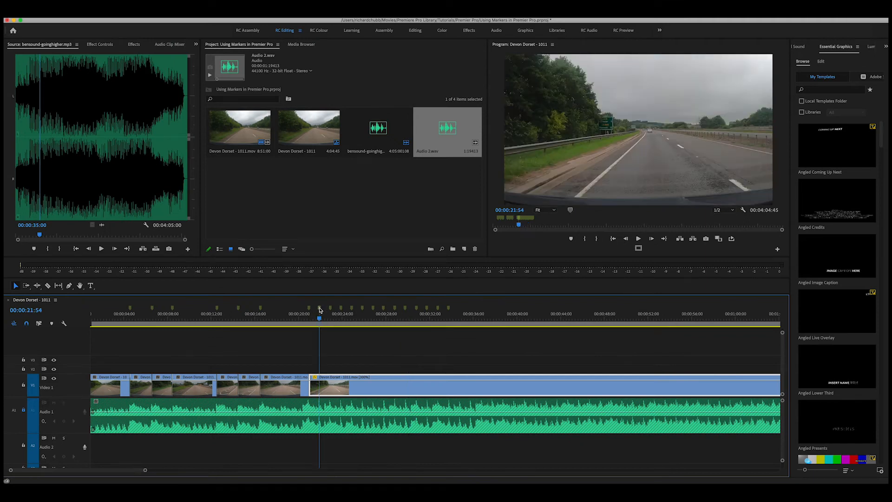
key(super+k)
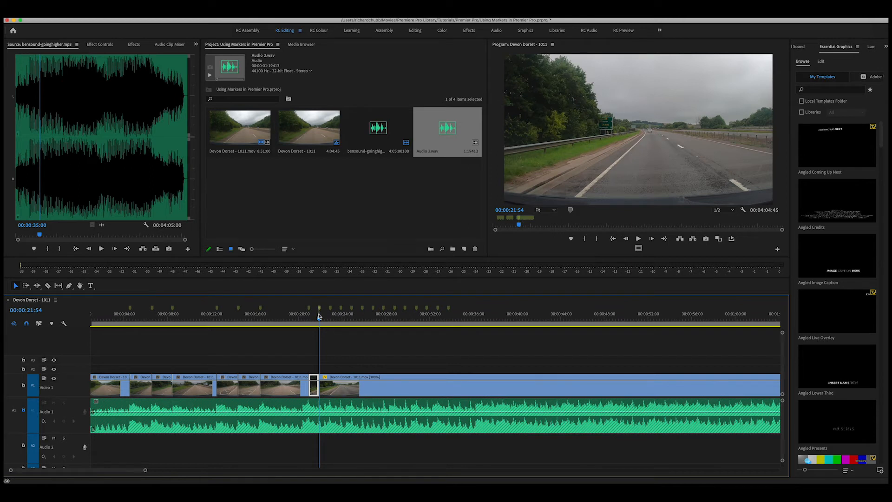
drag(319, 319, 481, 329)
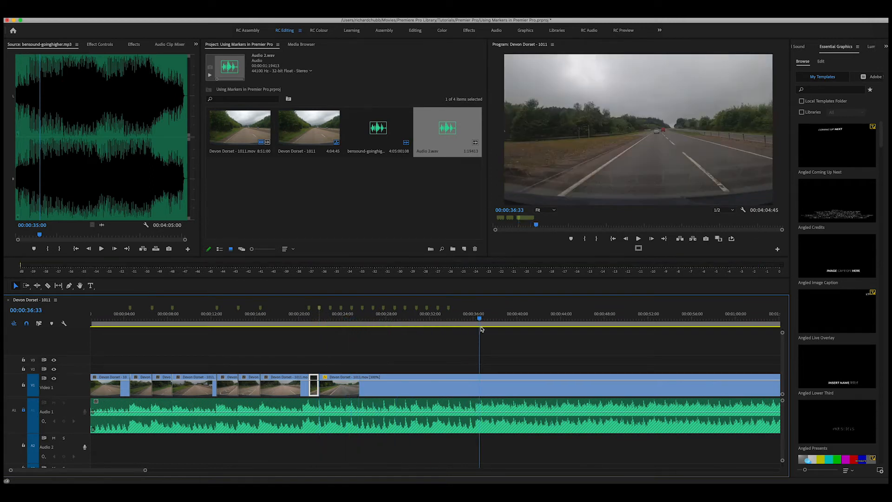
key(super+k)
click(420, 379)
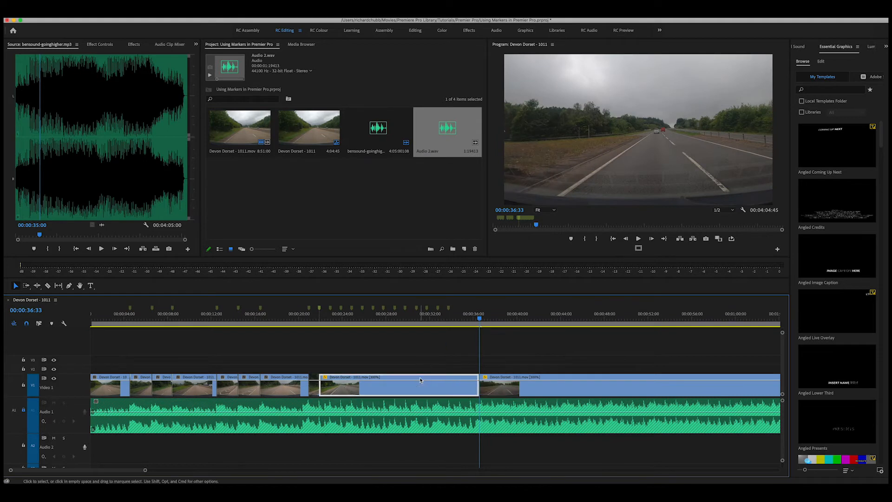
key(shift+Delete)
Jump to the next sequence marker, 00:00:22:54, and cut the sped-up clip there.
key(Up)
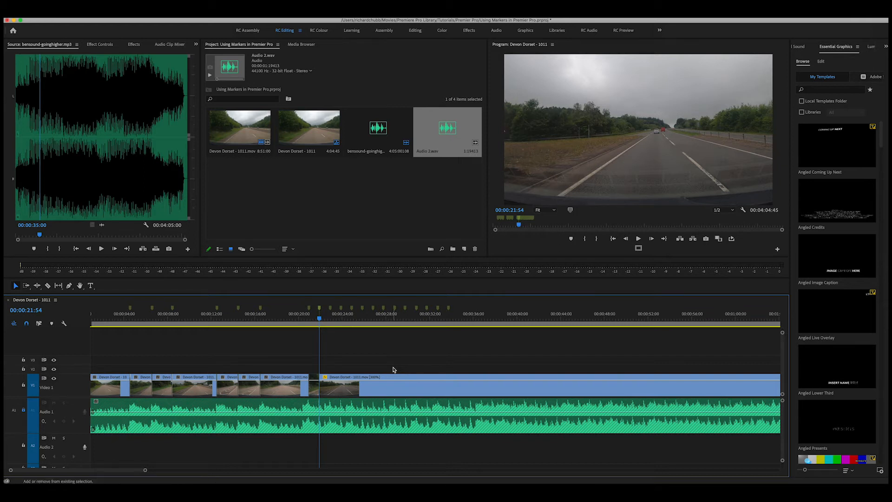
key(shift+m)
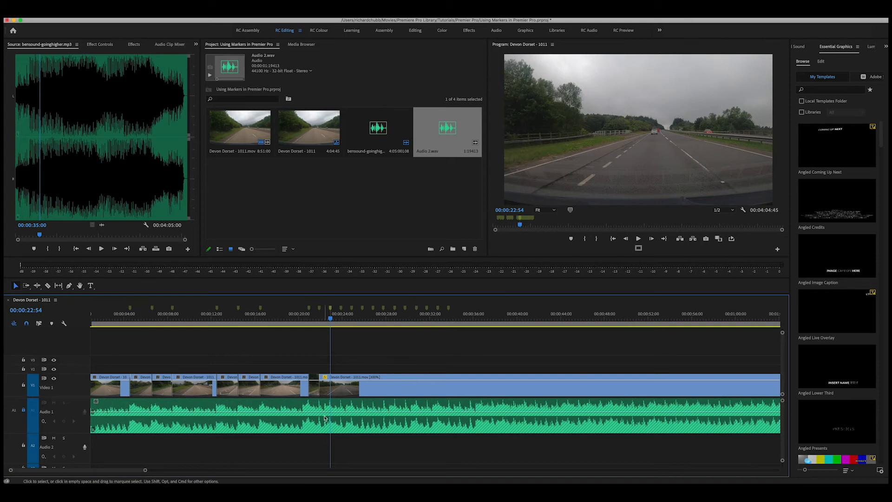
key(super+k)
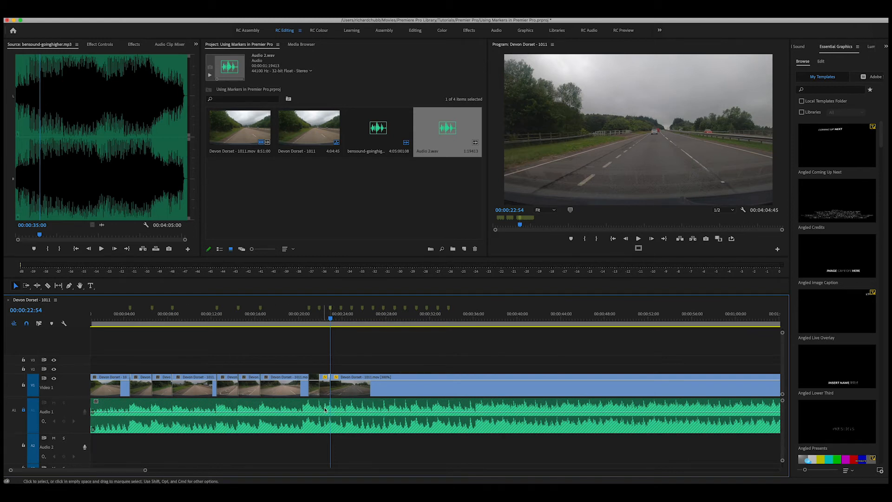
Play the sequence from about 00:00:19 to check the recent cuts against the beat.
click(309, 320)
drag(308, 321, 292, 321)
key(space)
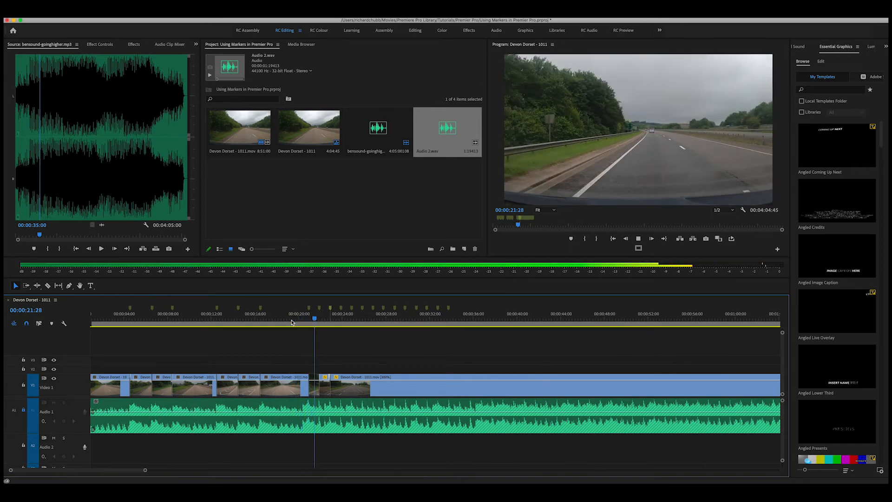
key(space)
Cut the sped-up clip at 00:00:29:52 and ripple-delete the footage between 00:00:22:54 and that cut.
drag(341, 319, 407, 327)
key(super+k)
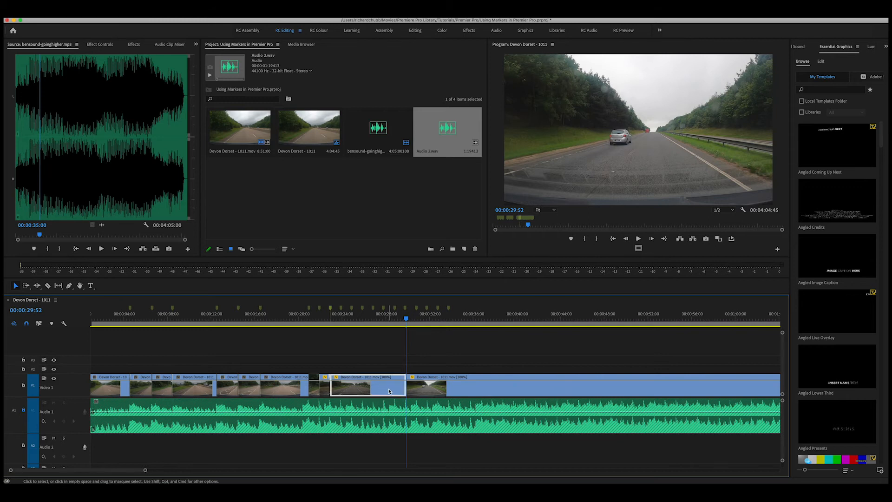
key(q)
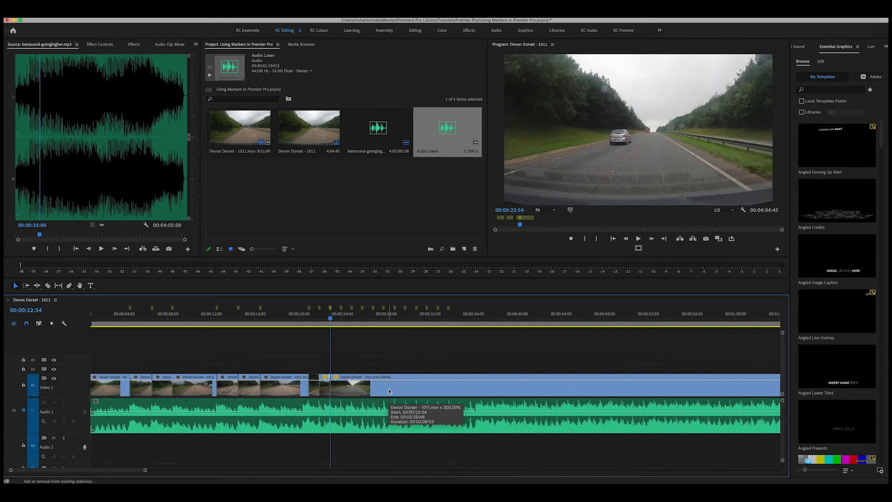
Cut the sped-up clip at the 00:00:23:54 marker and at 00:00:46:58, and ripple-delete the footage between the cuts.
key(space)
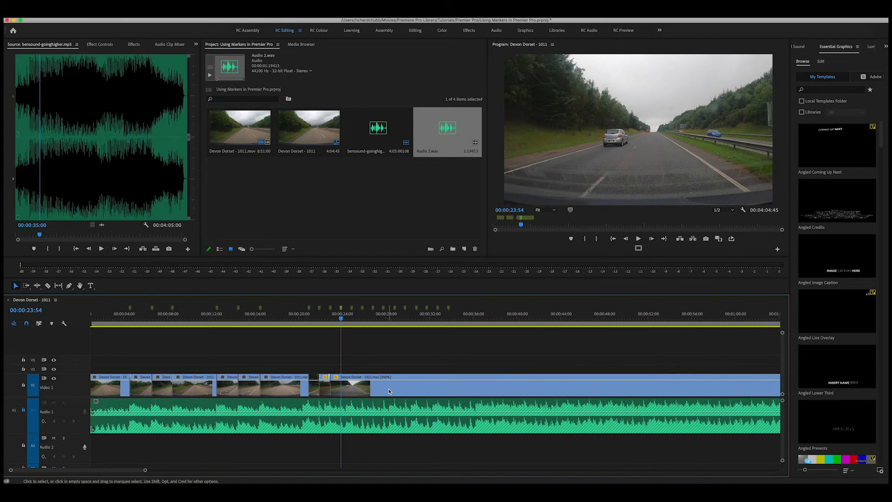
key(super+k)
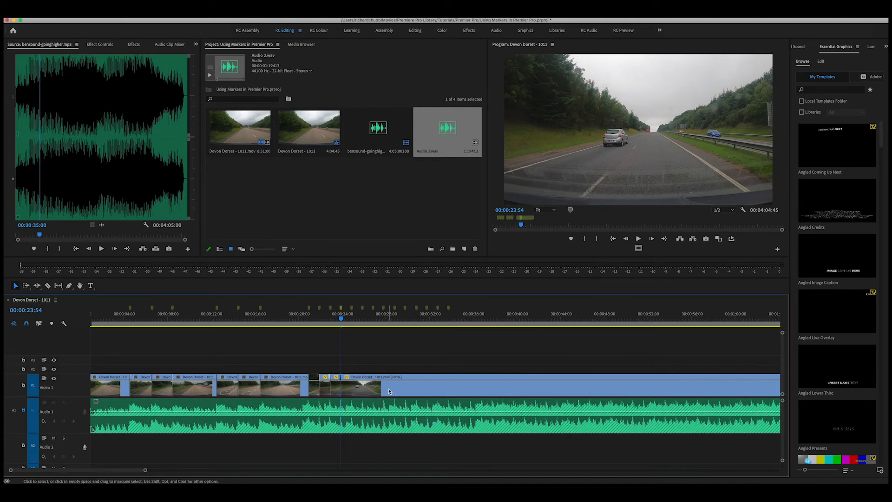
click(348, 321)
drag(347, 321, 594, 327)
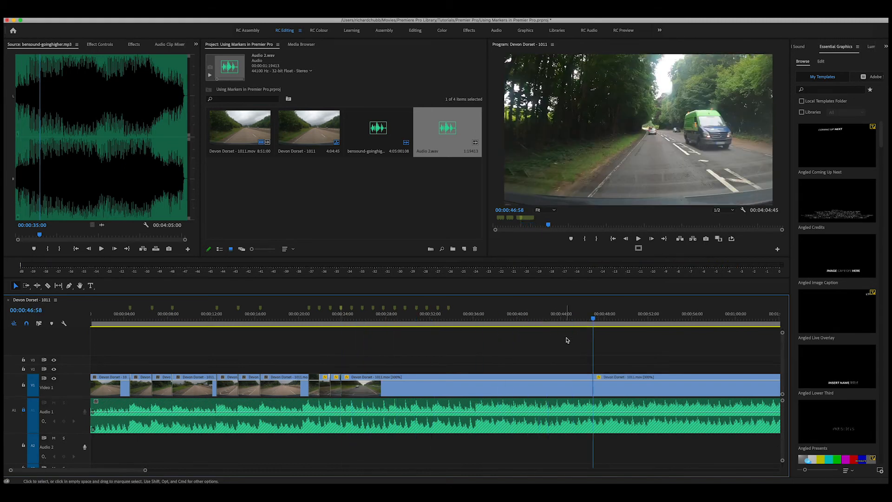
key(super+k)
click(508, 385)
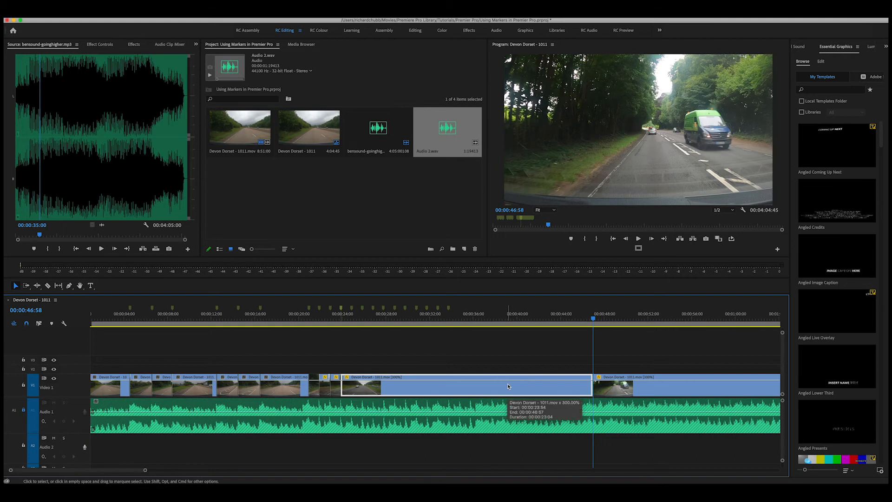
key(shift+Delete)
key(Up)
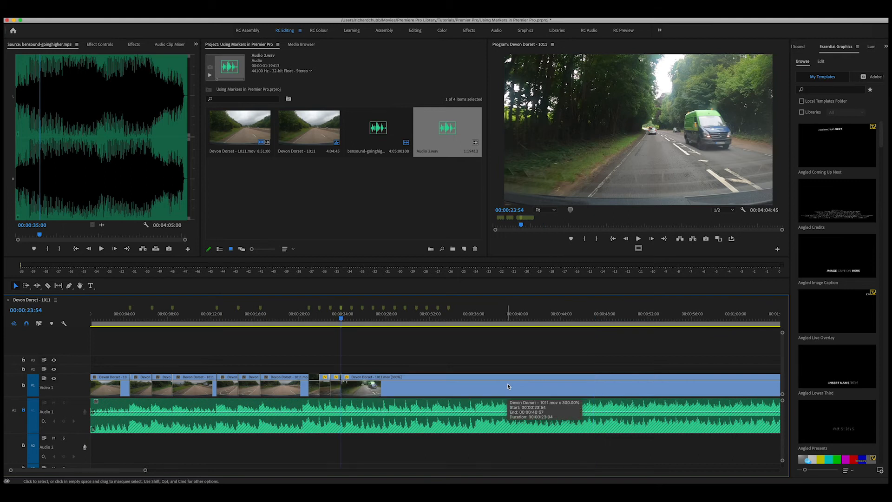
Cut the sped-up clip at the 00:00:25:51 and 00:00:26:48 markers and ripple-delete the short piece between them.
key(space)
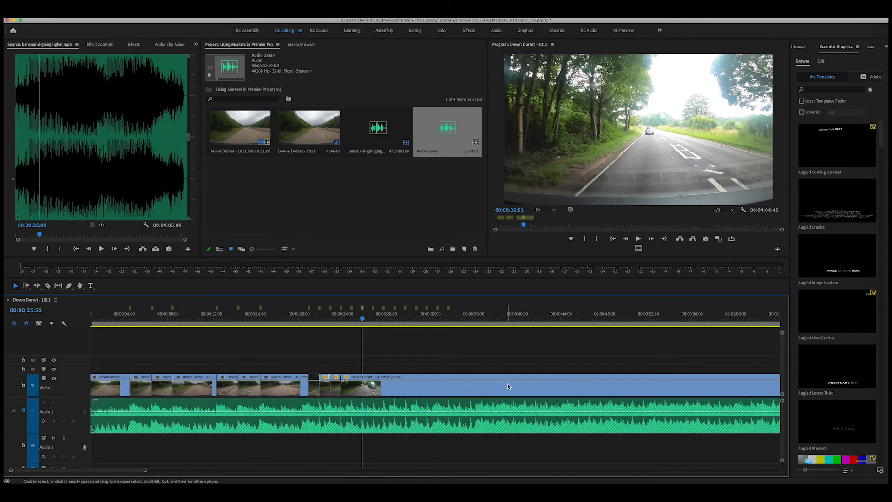
key(shift+m)
key(super+k)
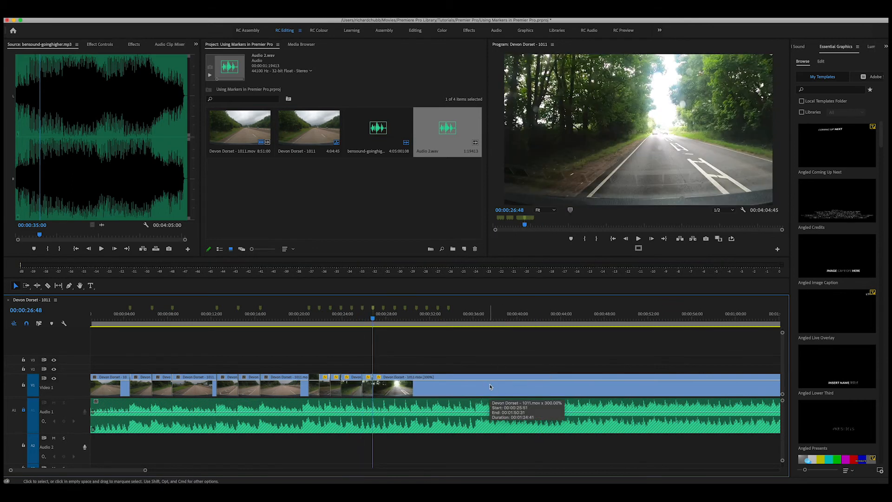
click(367, 387)
key(shift+Delete)
Cut the sped-up clip at the marker following 00:00:23:54 and at about 00:00:39, and ripple-delete the footage between.
click(354, 378)
drag(304, 312, 506, 321)
key(super+k)
click(357, 386)
key(shift+Delete)
Cut the sped-up clip at the 00:00:25:51 marker and ripple-delete the unwanted footage after it.
click(362, 309)
key(super+k)
key(super+k)
click(483, 386)
key(shift+Delete)
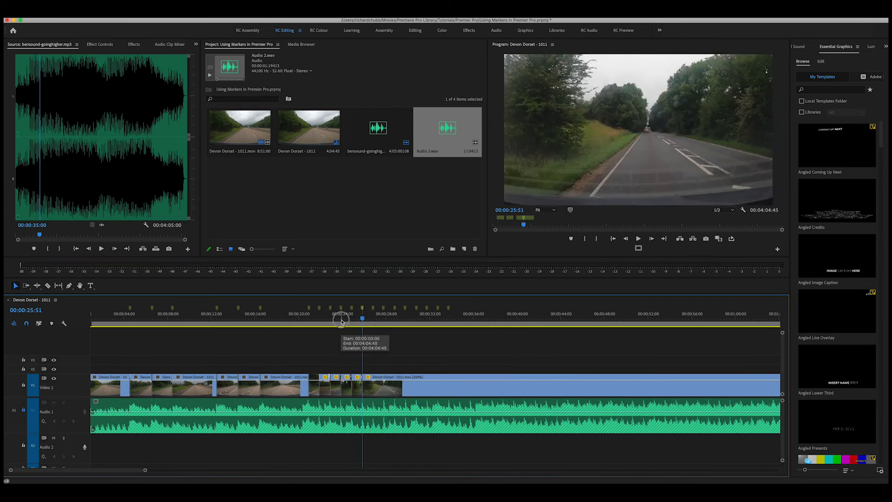
Preview from about 00:00:24, cut the sped-up clip at about 00:00:55, and ripple-delete the footage from 00:00:25:51 to that cut.
click(341, 319)
key(space)
click(684, 320)
key(super+k)
click(570, 386)
key(shift+Delete)
Cut the sped-up clip at the 00:00:26:48 marker and at about 00:00:52, and ripple-delete the footage between the cuts.
click(373, 308)
key(super+k)
drag(390, 320, 647, 331)
key(super+k)
click(583, 391)
key(shift+Delete)
Cut the sped-up clip at the 00:00:27:46 marker and at about 00:00:40, and ripple-delete the footage between the cuts.
click(384, 319)
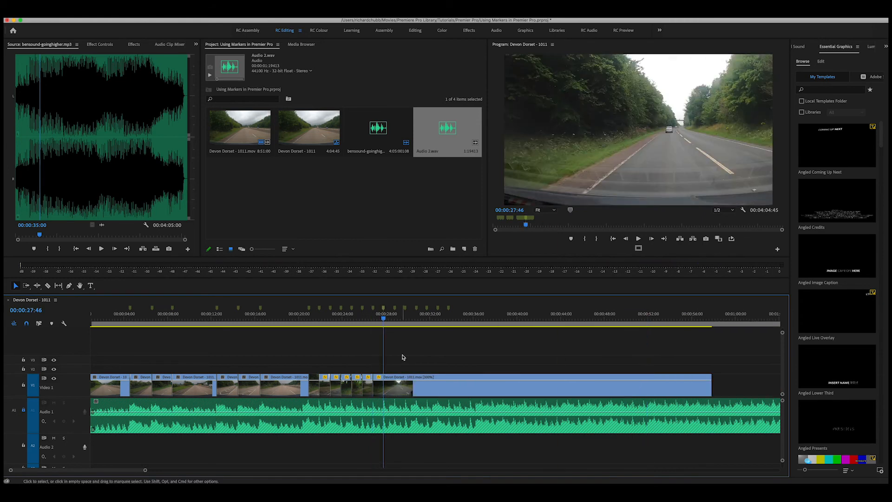
key(super+k)
drag(383, 321, 517, 325)
key(super+k)
click(475, 391)
key(shift+Delete)
Play the fast-cut section from about 00:00:20, and the whole edit from 00:00:00:00, to check the cuts against the music.
click(301, 318)
key(space)
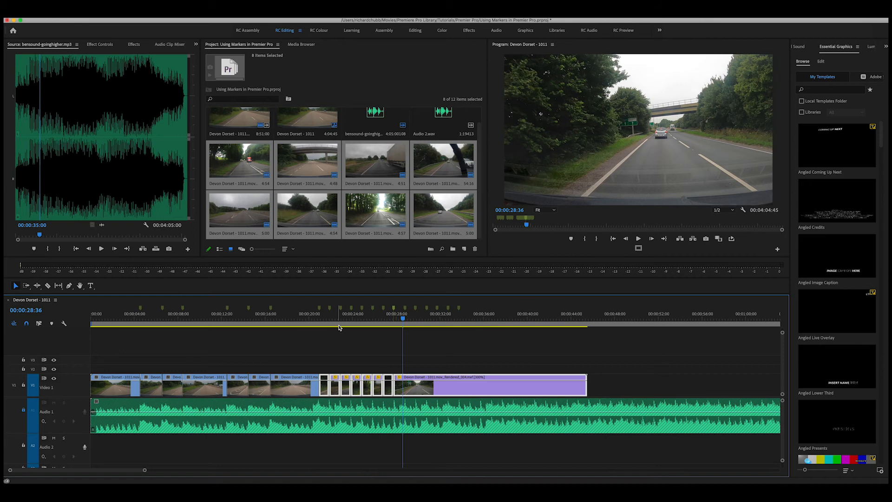
drag(96, 319, 87, 322)
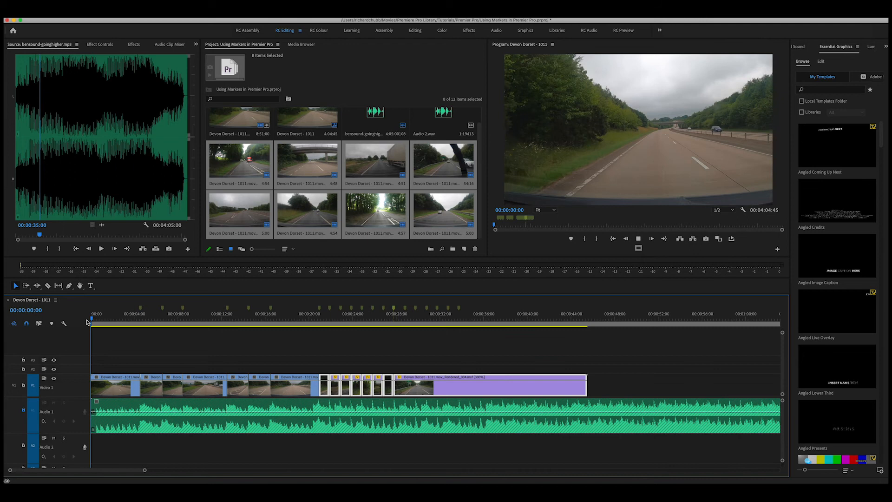
key(space)
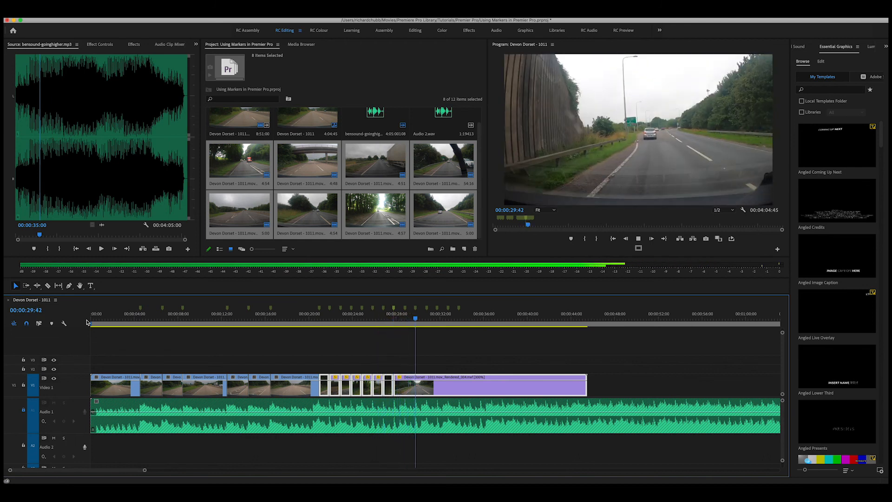
key(space)
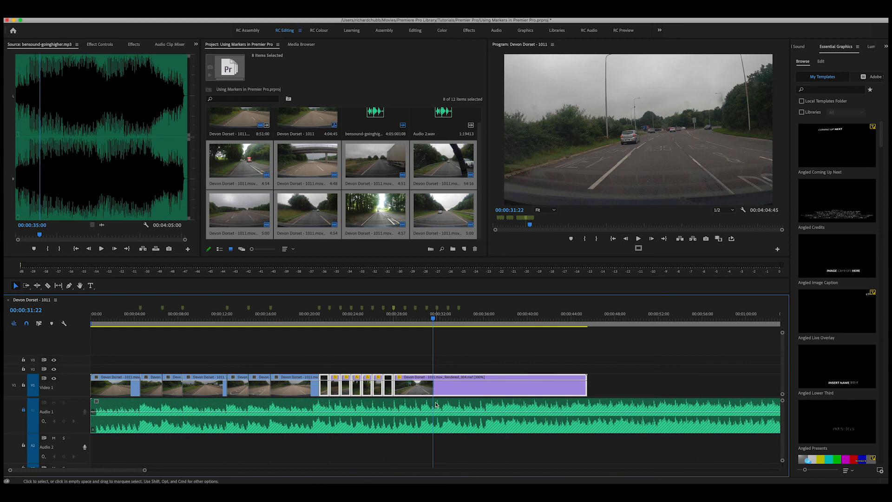
Scrub through the last video clip to 00:00:35:44 and on to 00:00:36:43.
mouse_move(479, 323)
drag(478, 323, 481, 322)
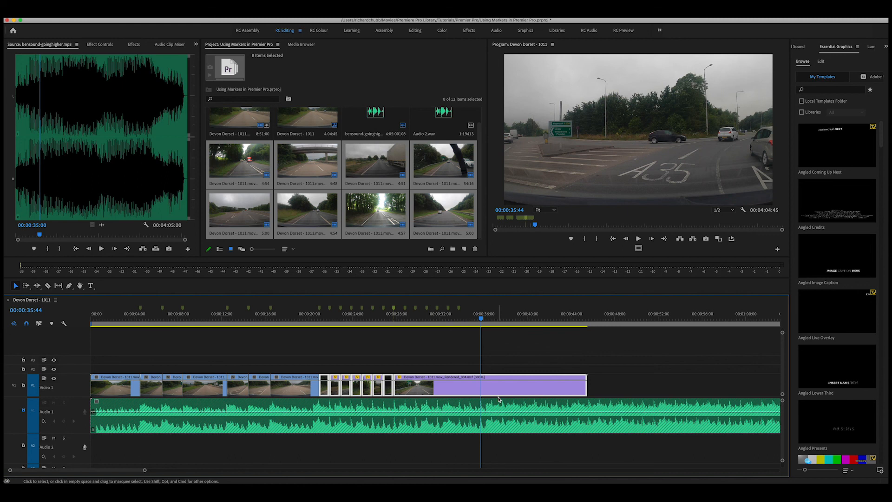
drag(482, 321, 491, 322)
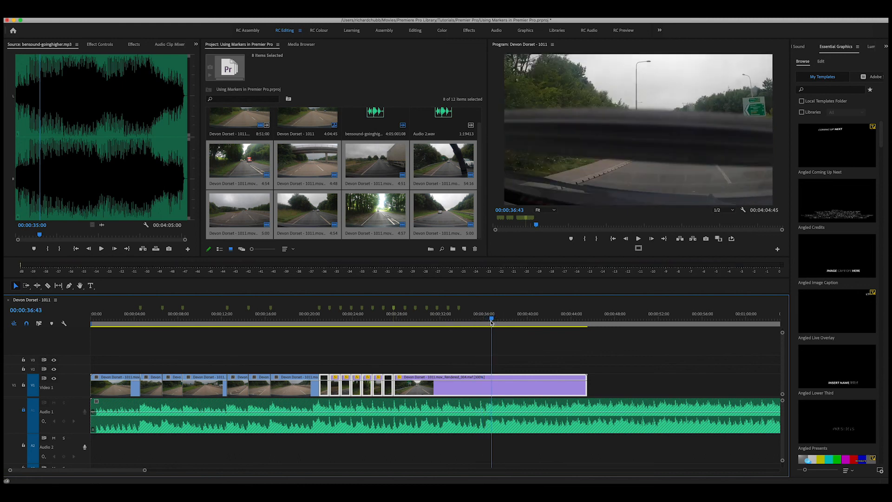